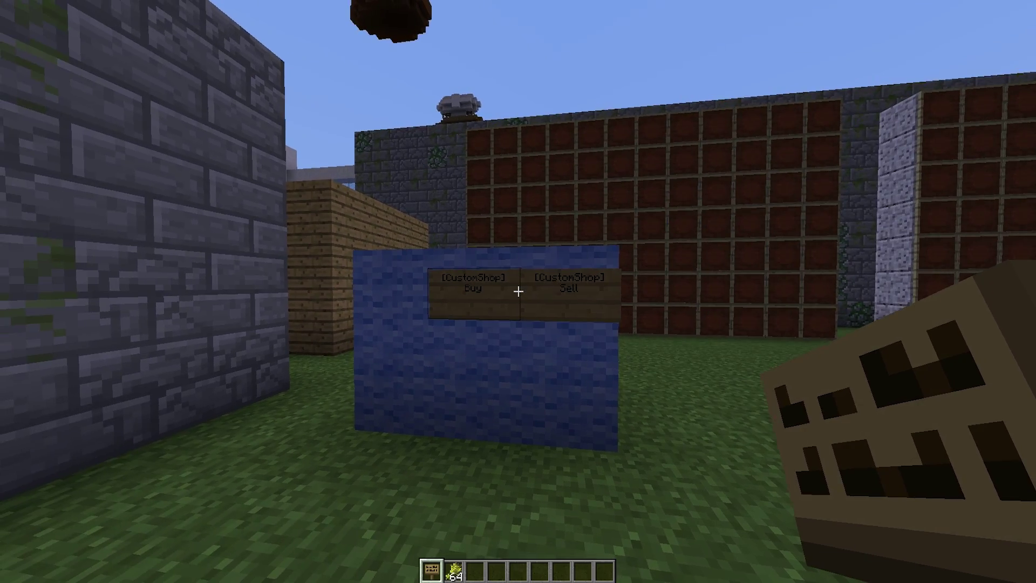
{"action": "key", "text": "w"}
{"action": "key", "text": "2"}
{"action": "key", "text": "s"}
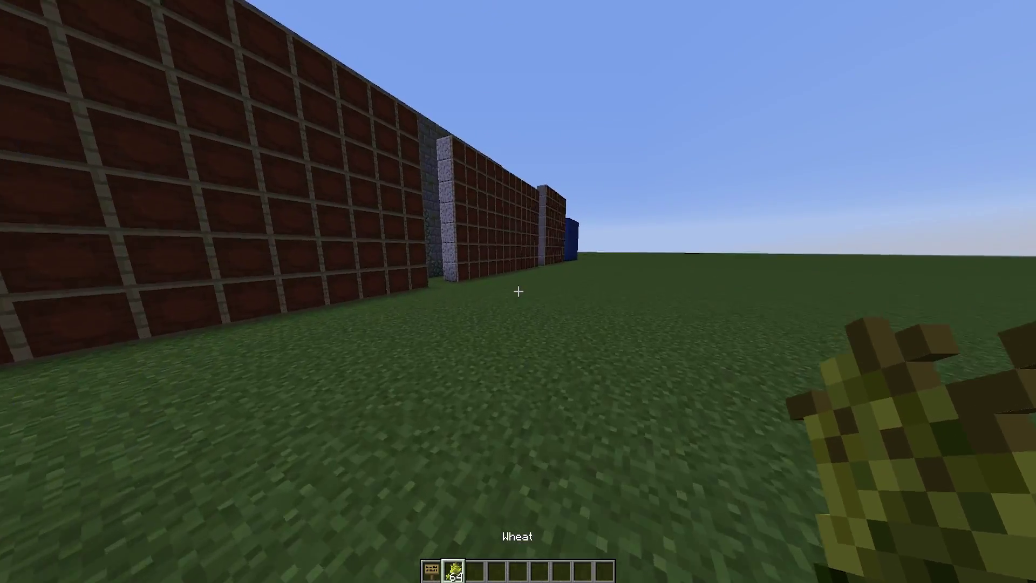
{"action": "key", "text": "w"}
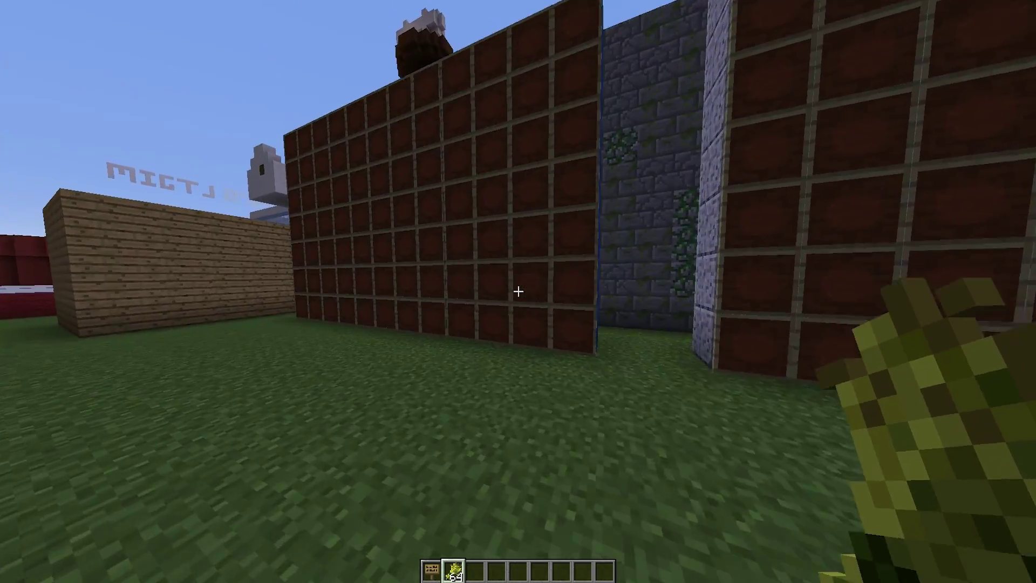
Open the shop from the [CustomShop] Buy sign empty-handed and view the Blacksmith category's items and prices.
{"action": "key", "text": "3"}
{"action": "key", "text": "w"}
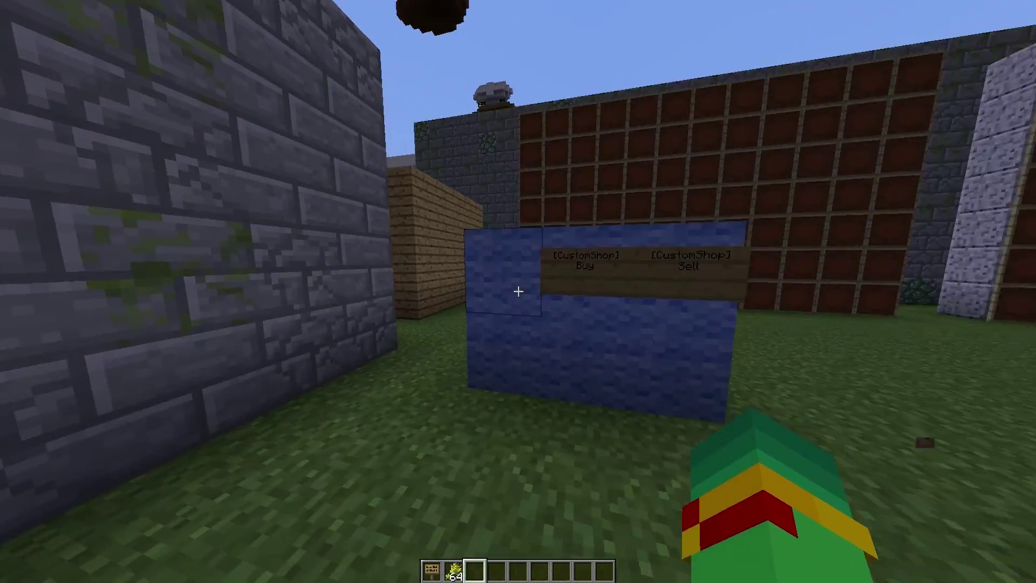
{"action": "key", "text": "w"}
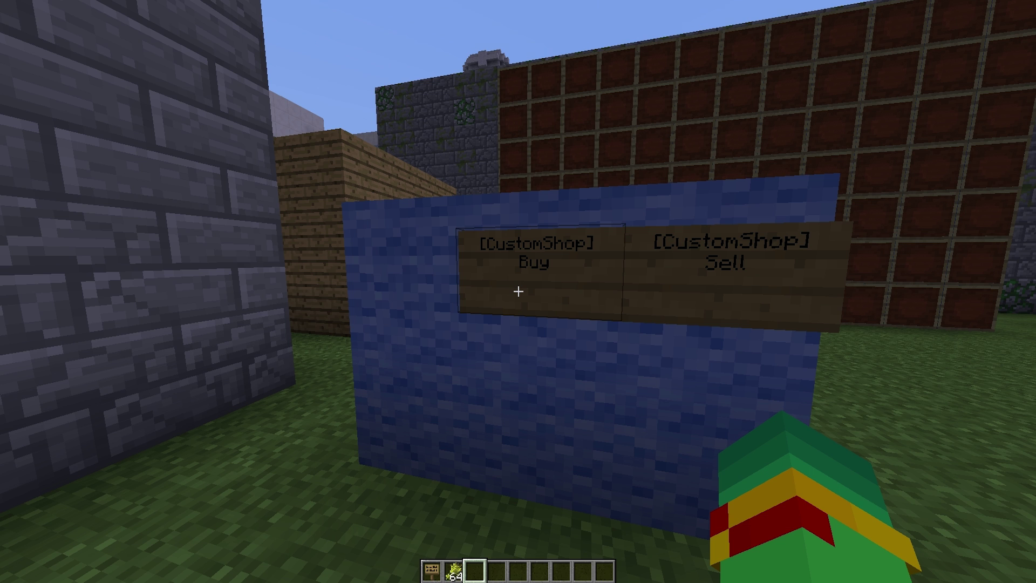
{"action": "key", "text": "s"}
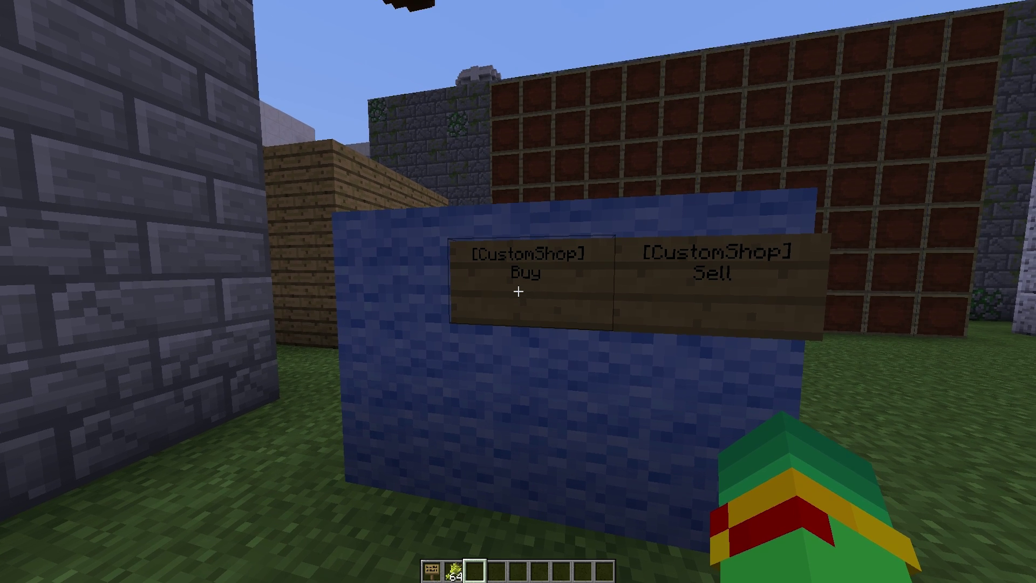
{"action": "right_click", "coordinate": [518, 291]}
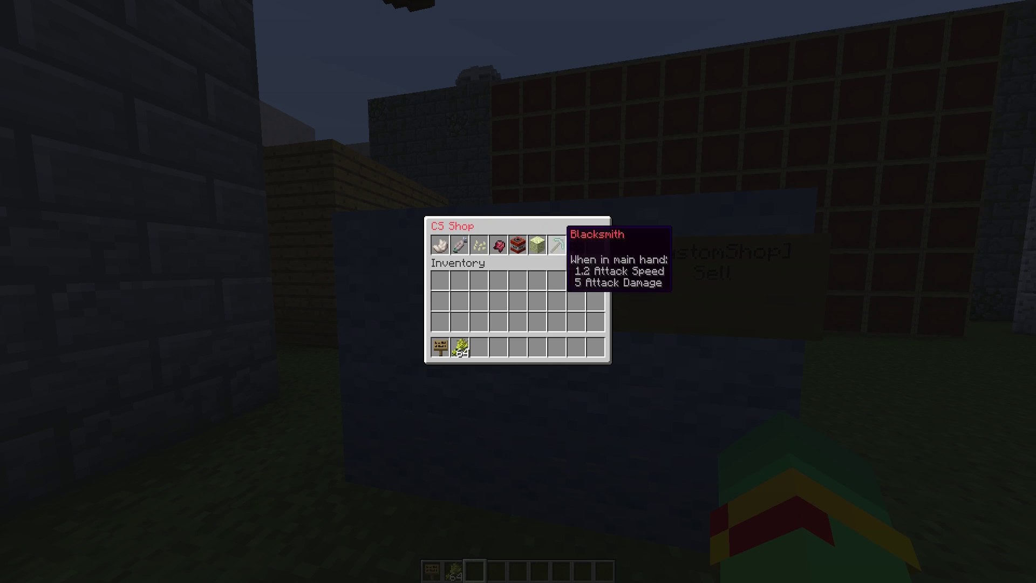
{"action": "left_click", "coordinate": [558, 247]}
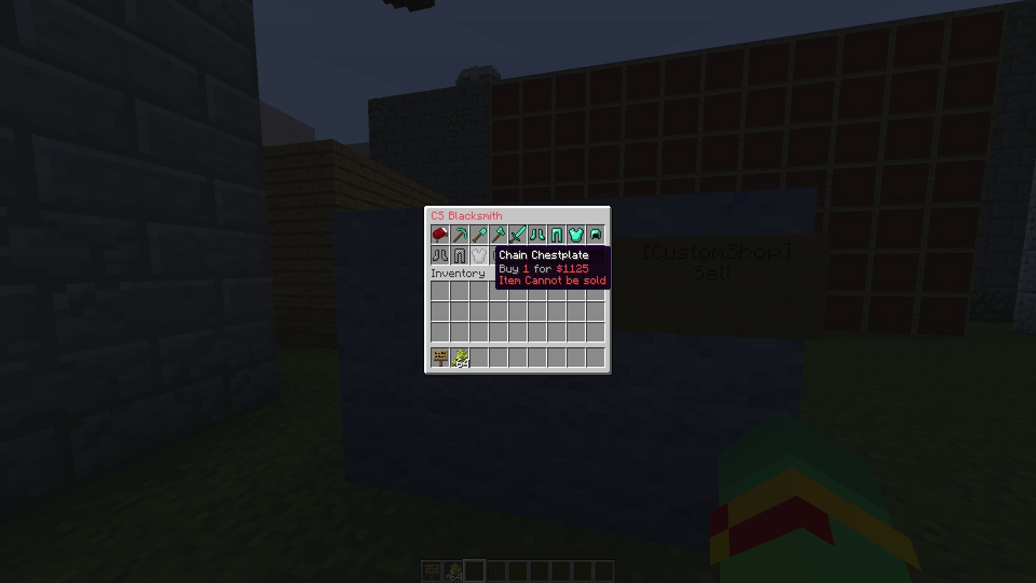
{"action": "key", "text": "Escape"}
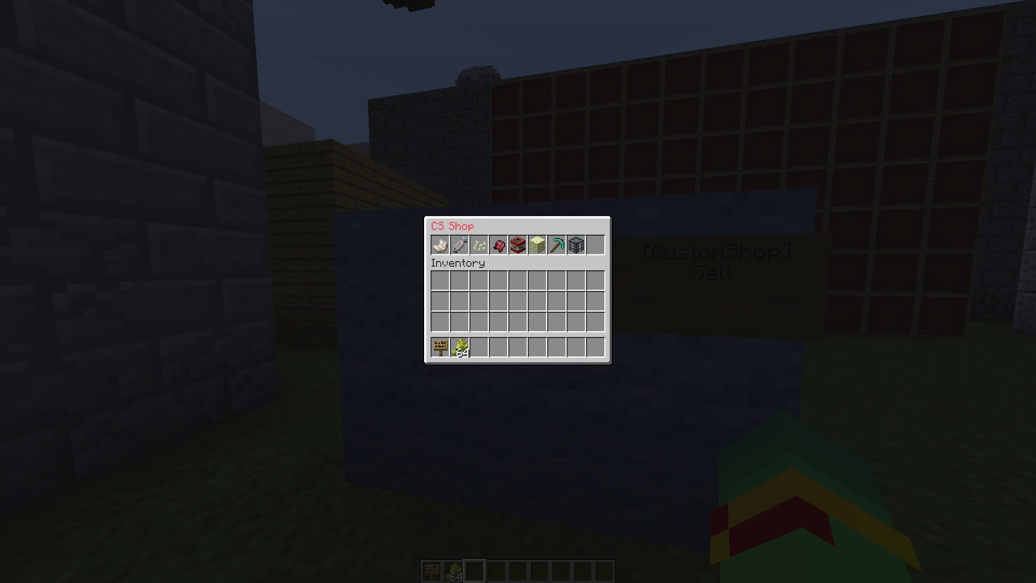
Buy seven batches of 16 wheat from the shop's Farming category and leave the shop.
{"action": "left_click", "coordinate": [478, 247]}
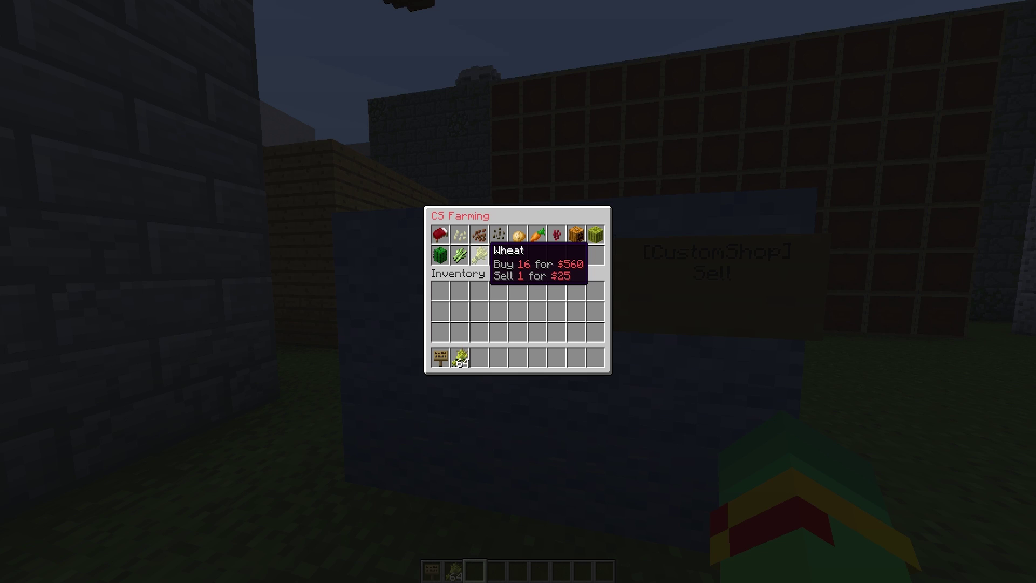
{"action": "left_click", "coordinate": [480, 258]}
{"action": "left_click", "coordinate": [480, 258]}
{"action": "left_click", "coordinate": [480, 258]}
{"action": "left_click", "coordinate": [480, 258]}
{"action": "left_click", "coordinate": [481, 258]}
{"action": "left_click", "coordinate": [474, 257]}
{"action": "left_click", "coordinate": [473, 257]}
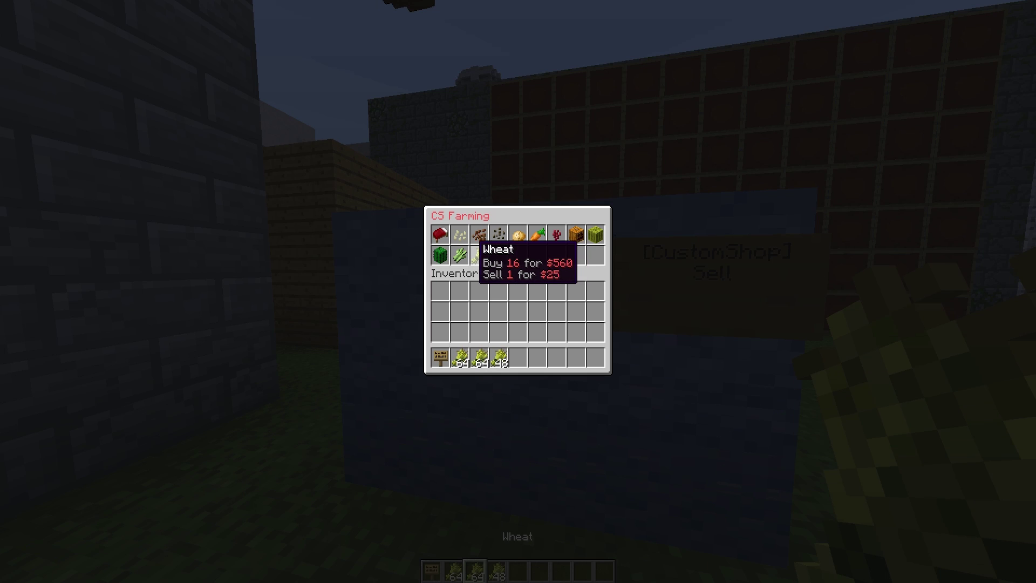
{"action": "key", "text": "Escape"}
Sell all three stacks of wheat through the [CustomShop] Sell sign.
{"action": "right_click", "coordinate": [518, 292]}
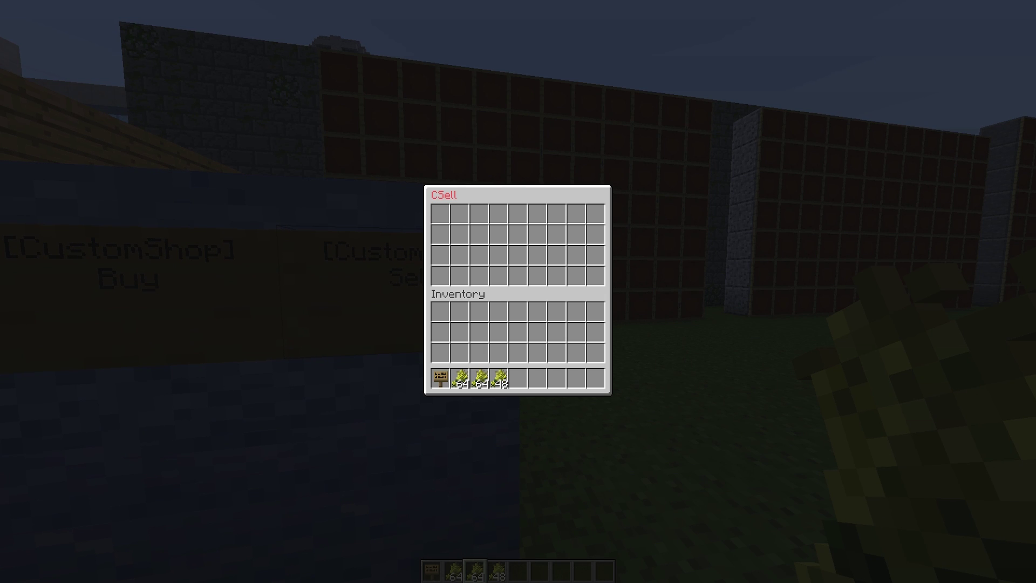
{"action": "key", "text": "Escape"}
{"action": "right_click", "coordinate": [518, 291]}
{"action": "left_click", "coordinate": [479, 378], "text": "shift"}
{"action": "left_click", "coordinate": [498, 377], "text": "shift"}
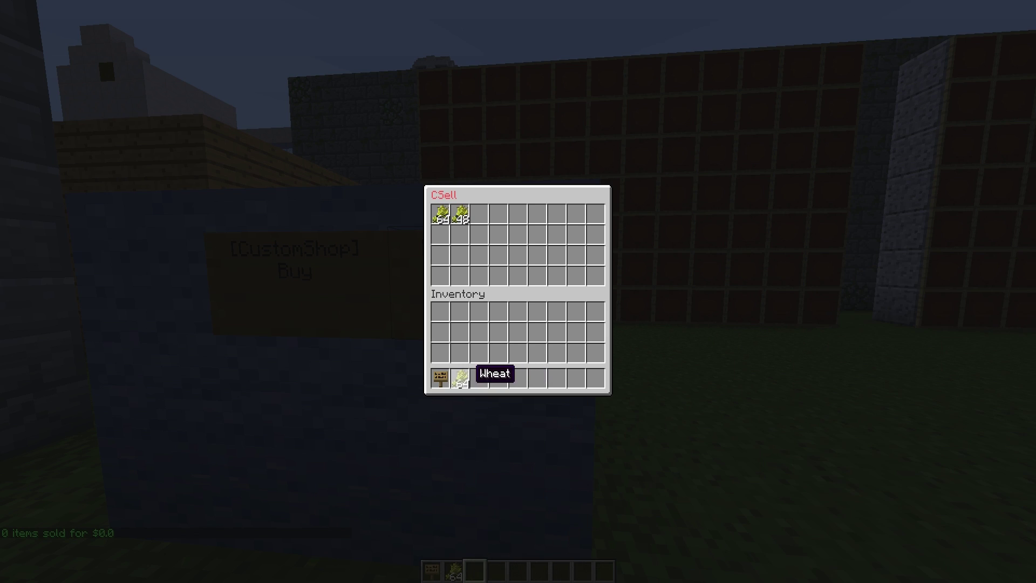
{"action": "left_click", "coordinate": [466, 381], "text": "shift"}
{"action": "key", "text": "Escape"}
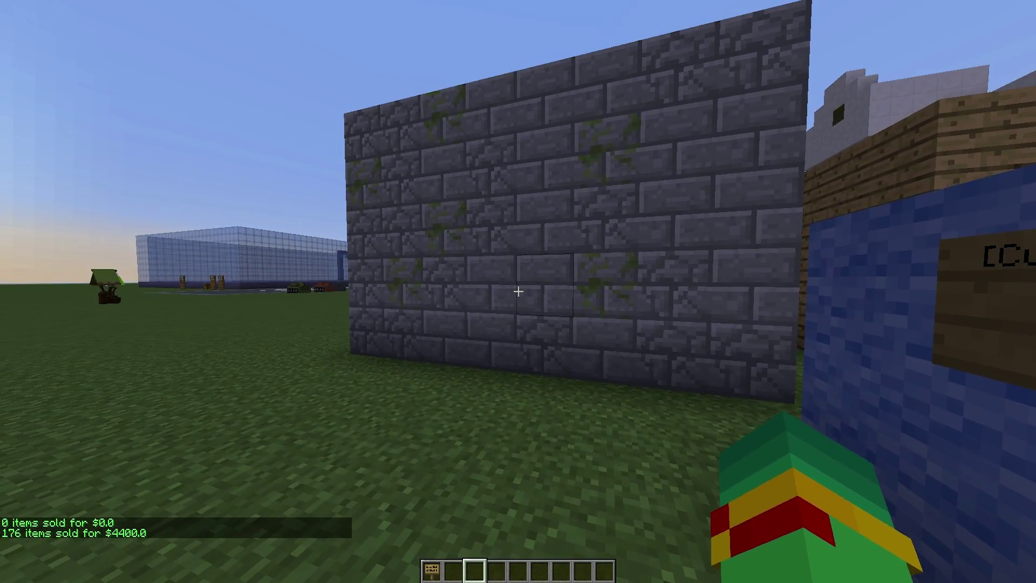
{"action": "key", "text": "w"}
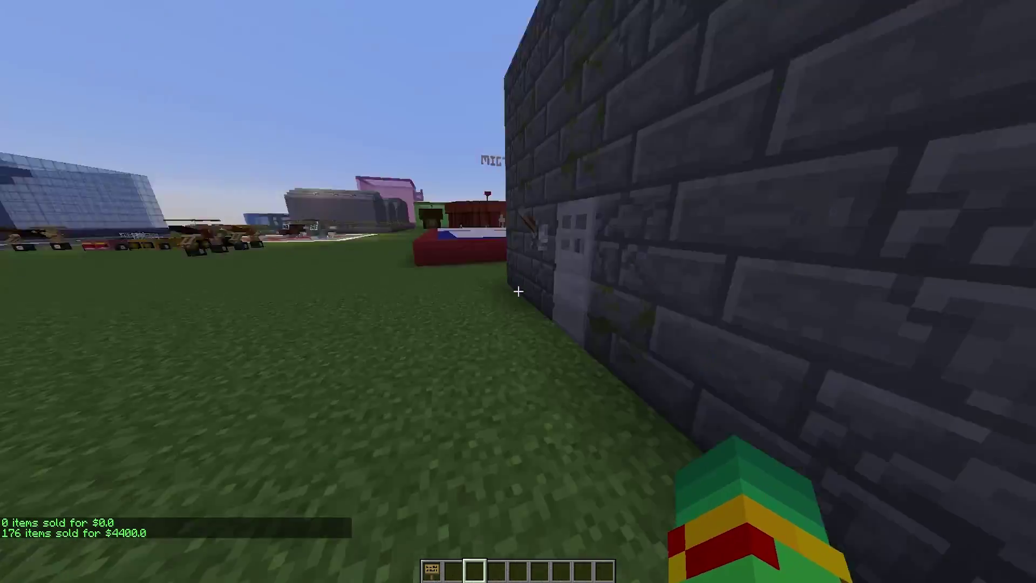
{"action": "key", "text": "w"}
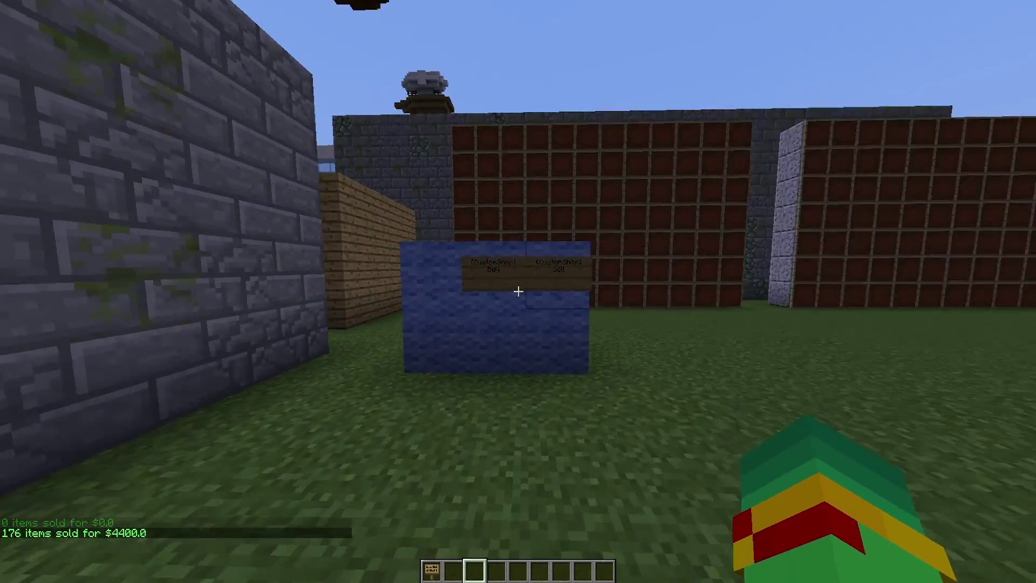
{"action": "scroll", "coordinate": [518, 291], "scroll_direction": "up", "scroll_amount": 1}
{"action": "key", "text": "w"}
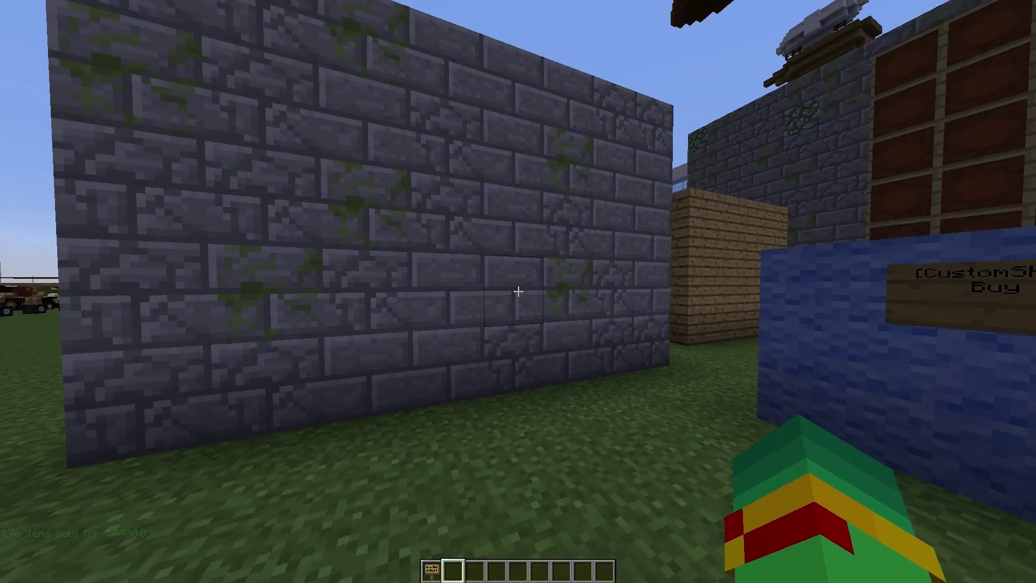
Break the blue wool column that stands beside the Buy sign, leaving only the two columns behind the signs.
{"action": "scroll", "coordinate": [518, 291], "scroll_direction": "up", "scroll_amount": 1}
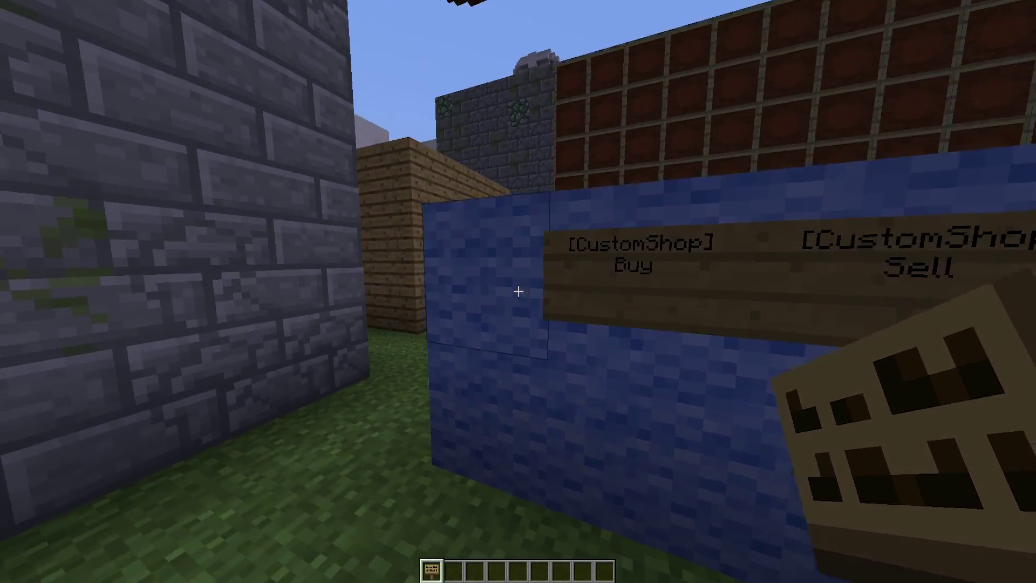
{"action": "left_click", "coordinate": [518, 291]}
{"action": "key", "text": "s"}
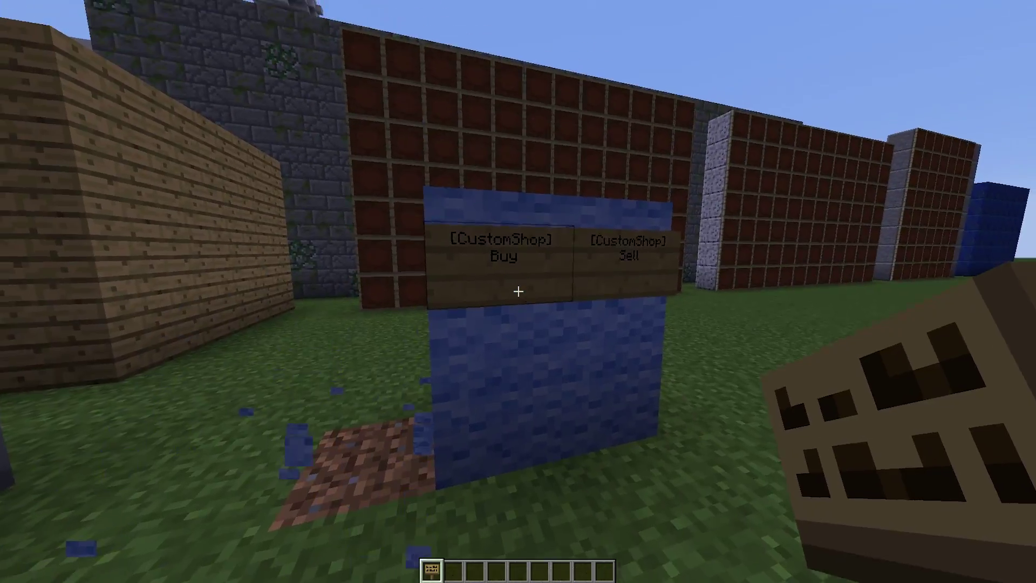
{"action": "key", "text": "w"}
{"action": "key", "text": "a"}
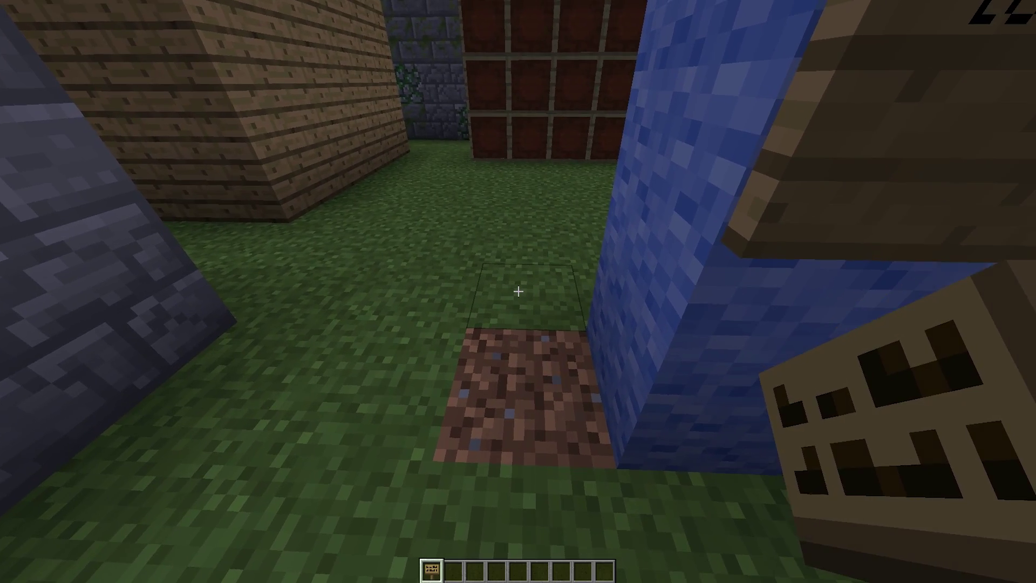
Patch the exposed dirt beside the blue wool with a grass block and clear the spare grass block from the hotbar.
{"action": "scroll", "coordinate": [518, 292], "scroll_direction": "down", "scroll_amount": 1}
{"action": "left_click", "coordinate": [518, 291]}
{"action": "key", "text": "d"}
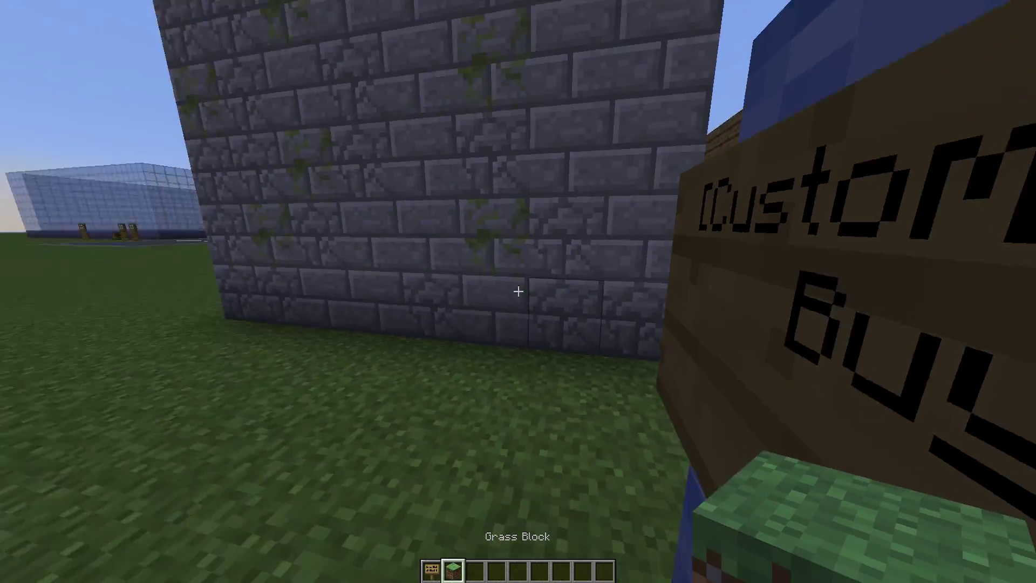
{"action": "key", "text": "w"}
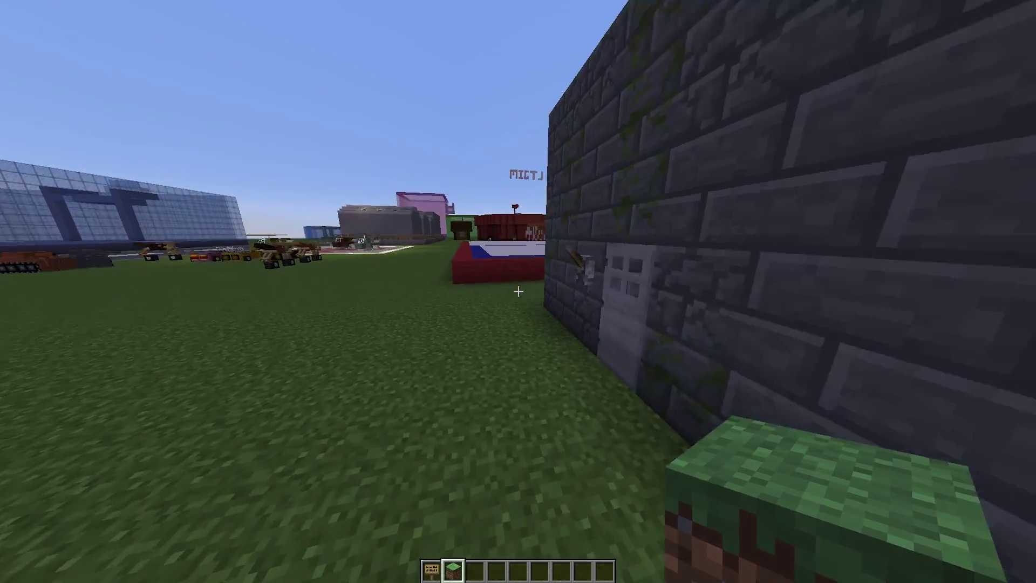
{"action": "key", "text": "w"}
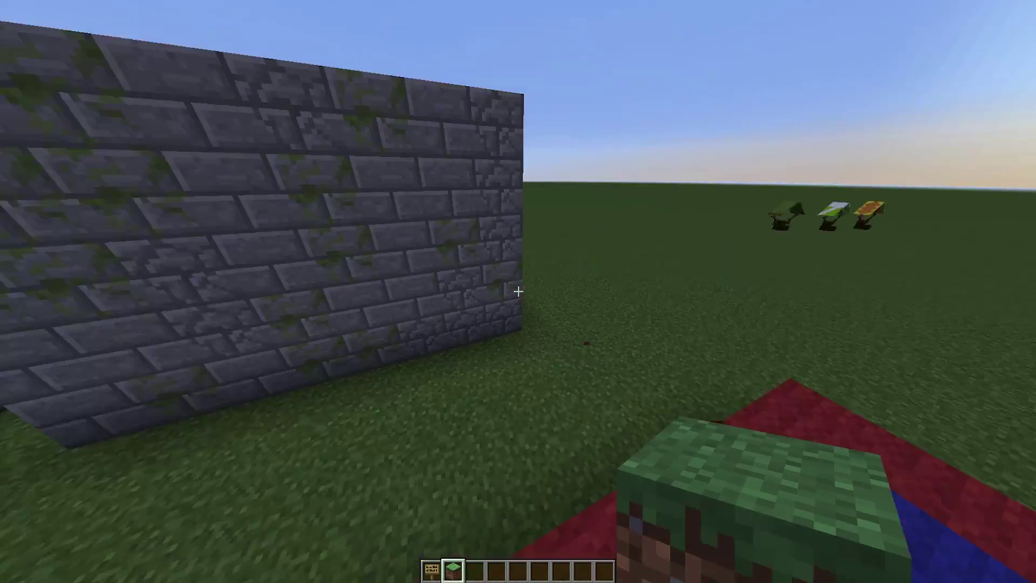
{"action": "key", "text": "e"}
{"action": "left_click", "coordinate": [448, 350], "text": "shift"}
{"action": "key", "text": "e"}
Place a sign on the blue wool below the Buy sign with the lines "[CustomShop]" and "buy".
{"action": "key", "text": "w"}
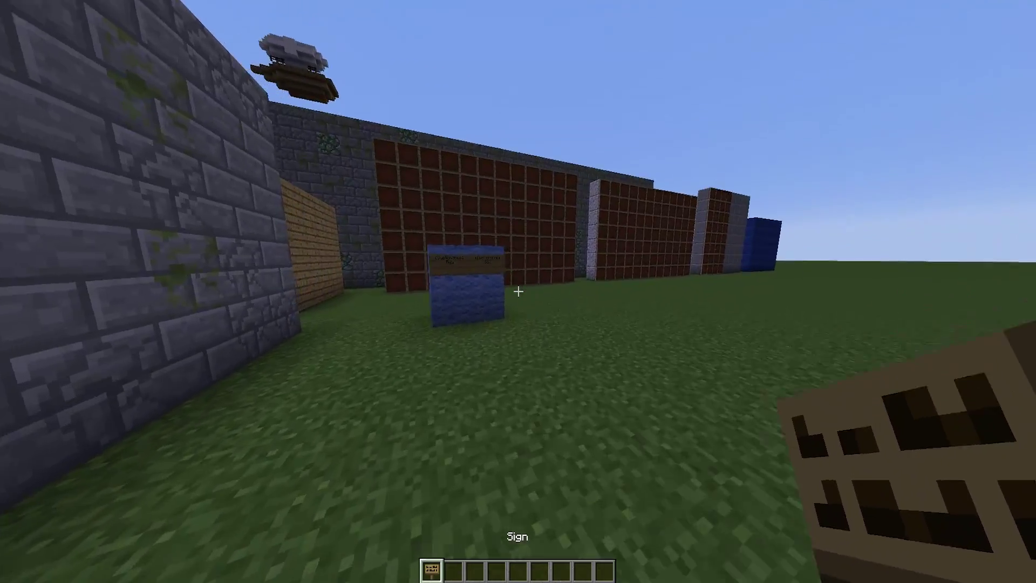
{"action": "key", "text": "w"}
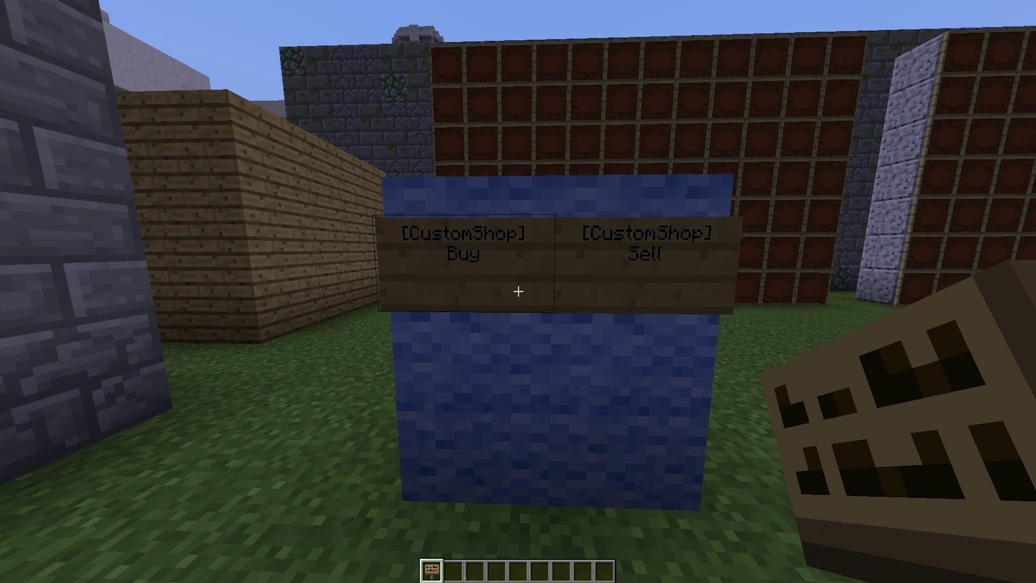
{"action": "key", "text": "s"}
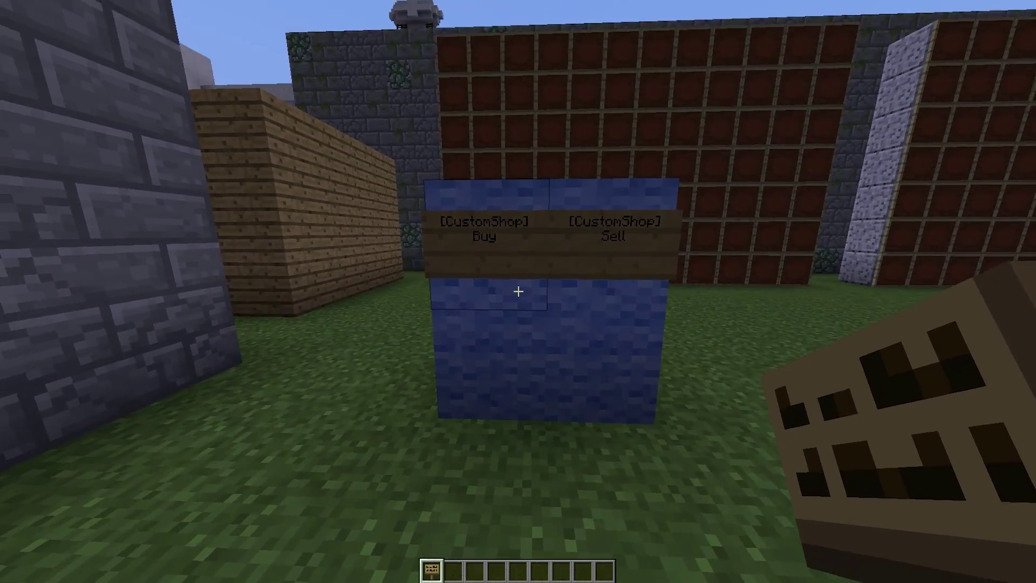
{"action": "key", "text": "w"}
{"action": "right_click", "coordinate": [518, 292]}
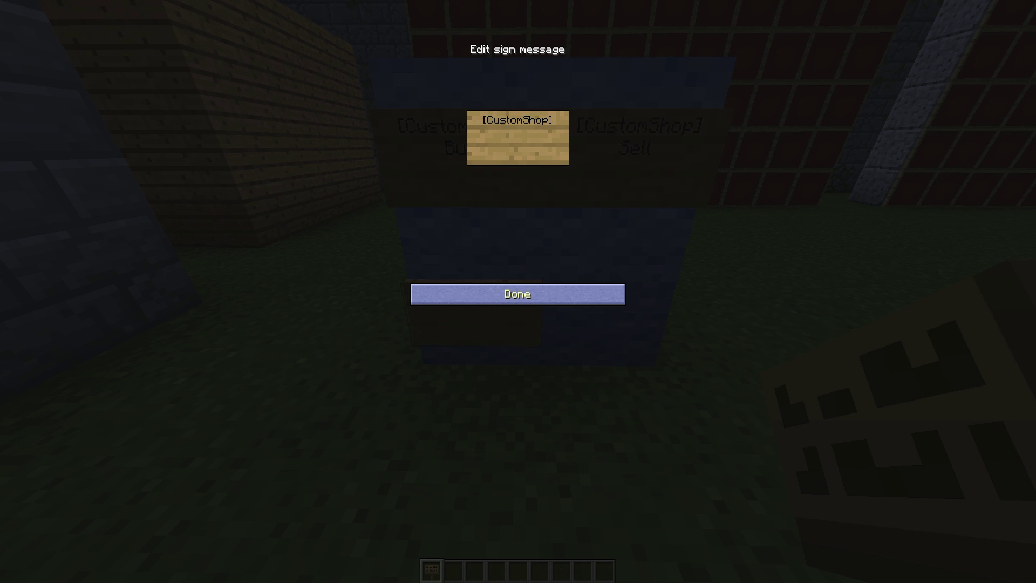
{"action": "left_click", "coordinate": [518, 294]}
Test the new lower buy sign empty-handed and close the window it opens.
{"action": "scroll", "coordinate": [518, 291], "scroll_direction": "down", "scroll_amount": 1}
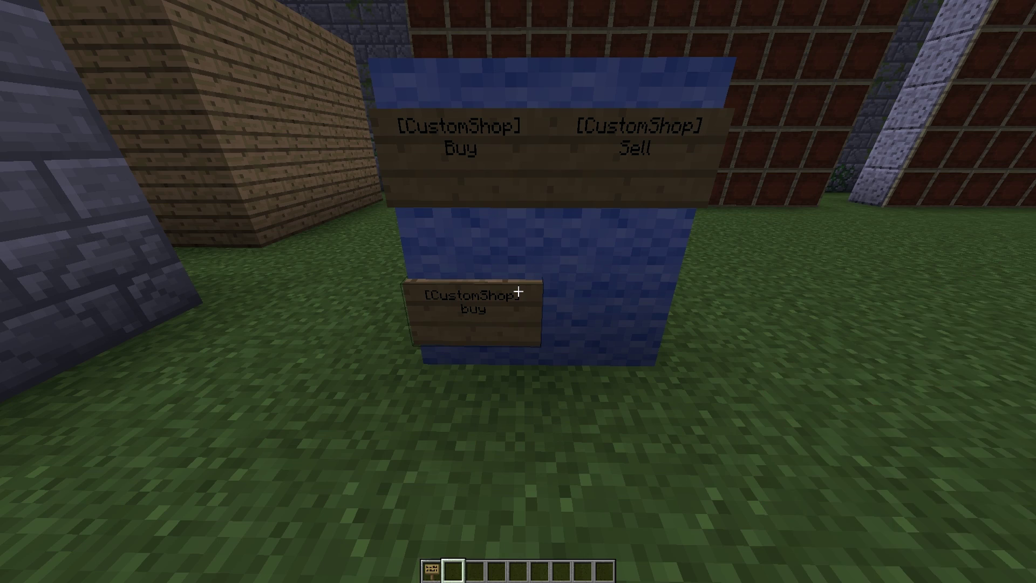
{"action": "right_click", "coordinate": [518, 292]}
{"action": "key", "text": "Escape"}
Place a second sign on the blue wool below the Sell sign with the lines "[customshop]" and "sell".
{"action": "key", "text": "1"}
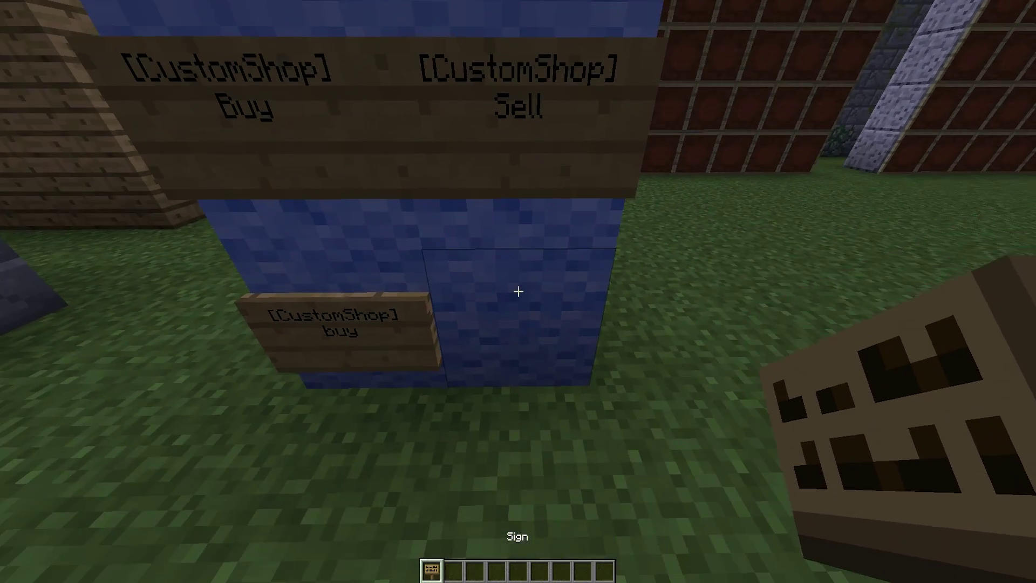
{"action": "right_click", "coordinate": [518, 292]}
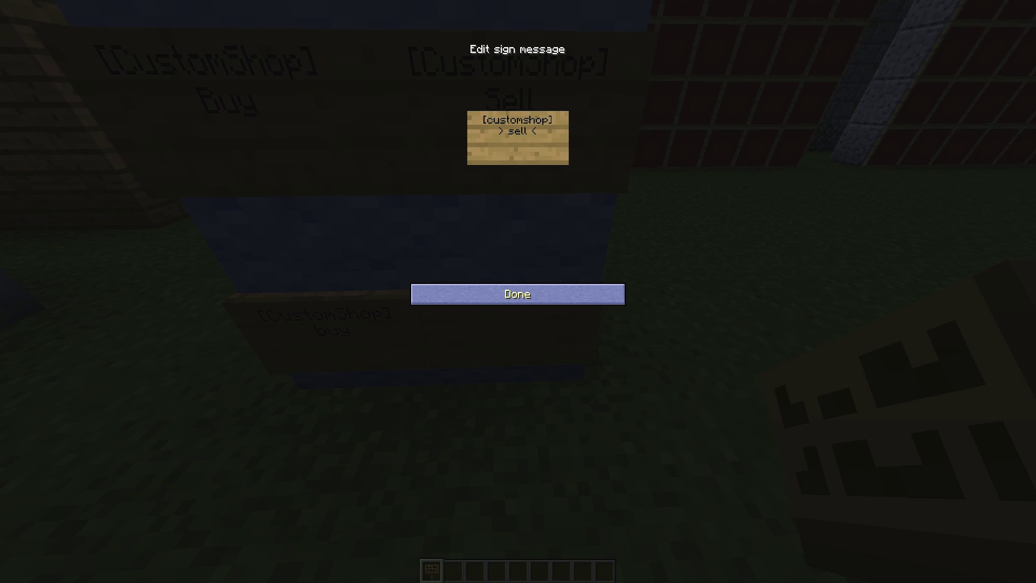
{"action": "left_click", "coordinate": [518, 294]}
Test the new lower sell sign and the area around it, closing the sell window each time.
{"action": "right_click", "coordinate": [518, 291]}
{"action": "key", "text": "Escape"}
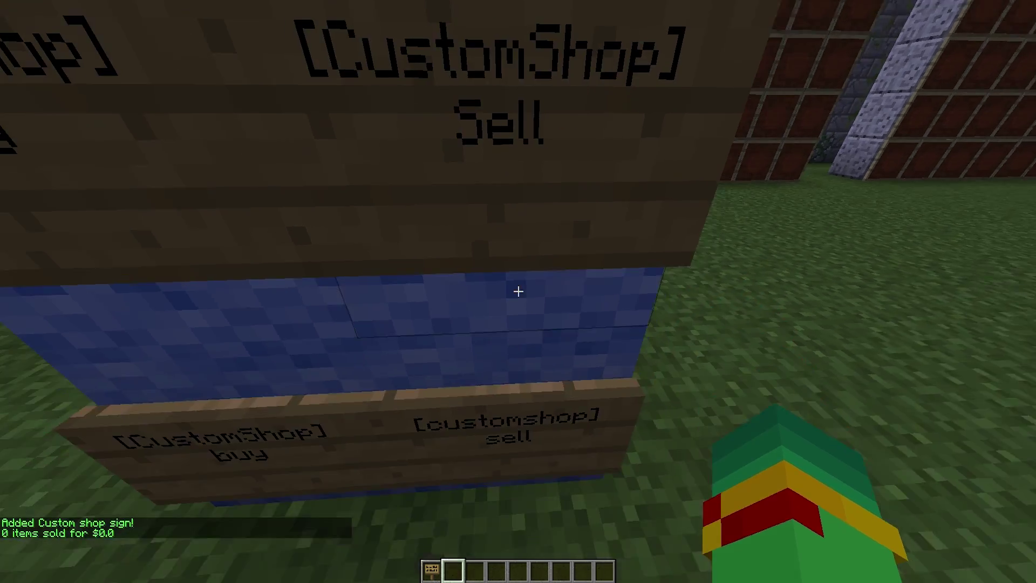
{"action": "right_click", "coordinate": [518, 292]}
{"action": "key", "text": "Escape"}
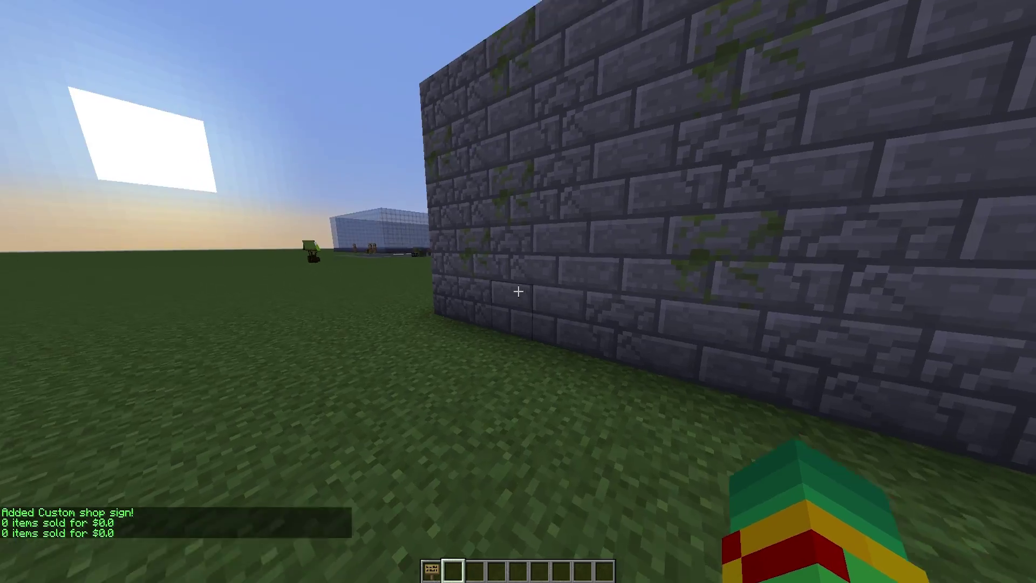
Return to the four shop signs and open the shop menu from the lower buy sign to check it.
{"action": "key", "text": "w"}
{"action": "key", "text": "d"}
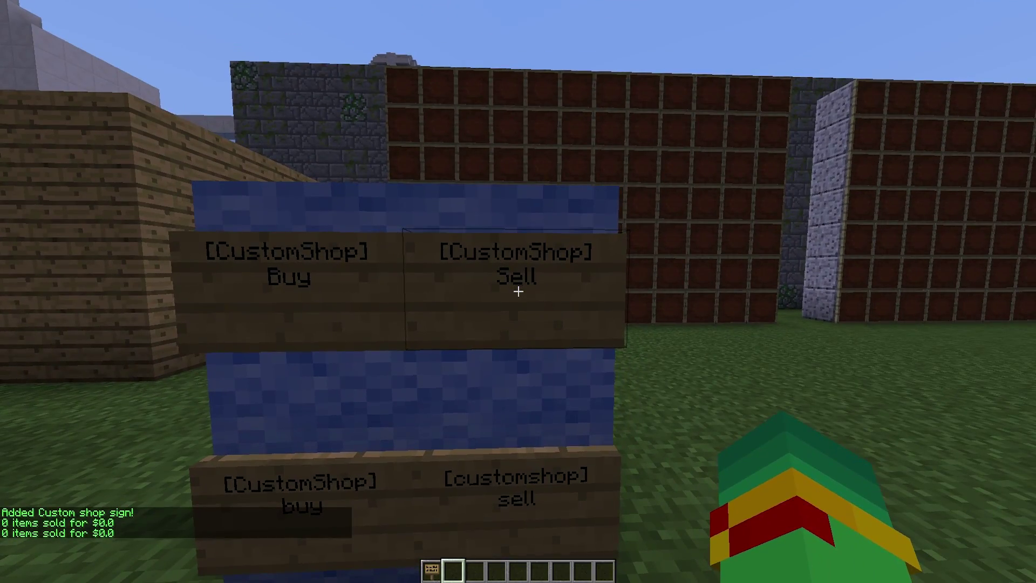
{"action": "key", "text": "s"}
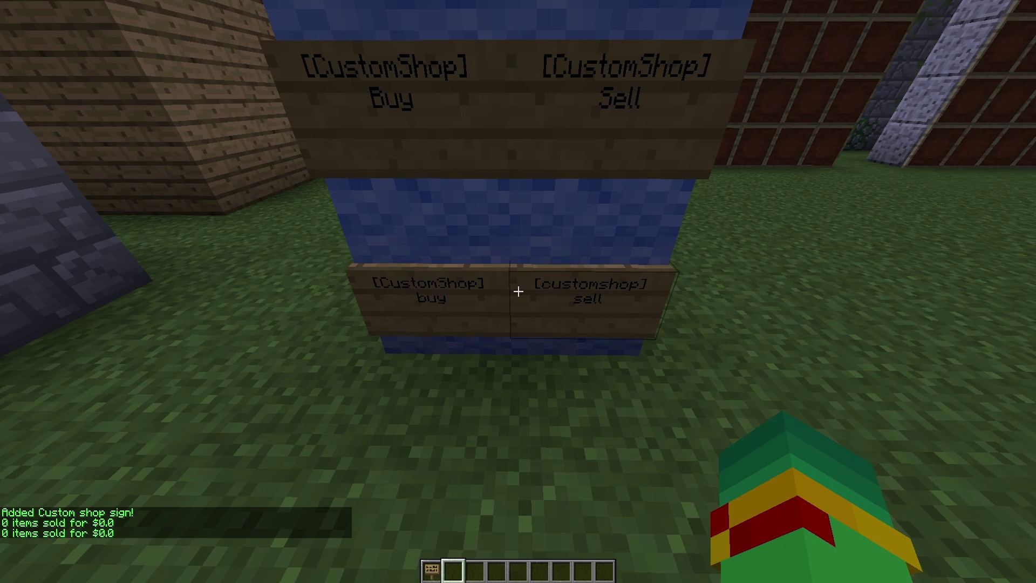
{"action": "right_click", "coordinate": [518, 291]}
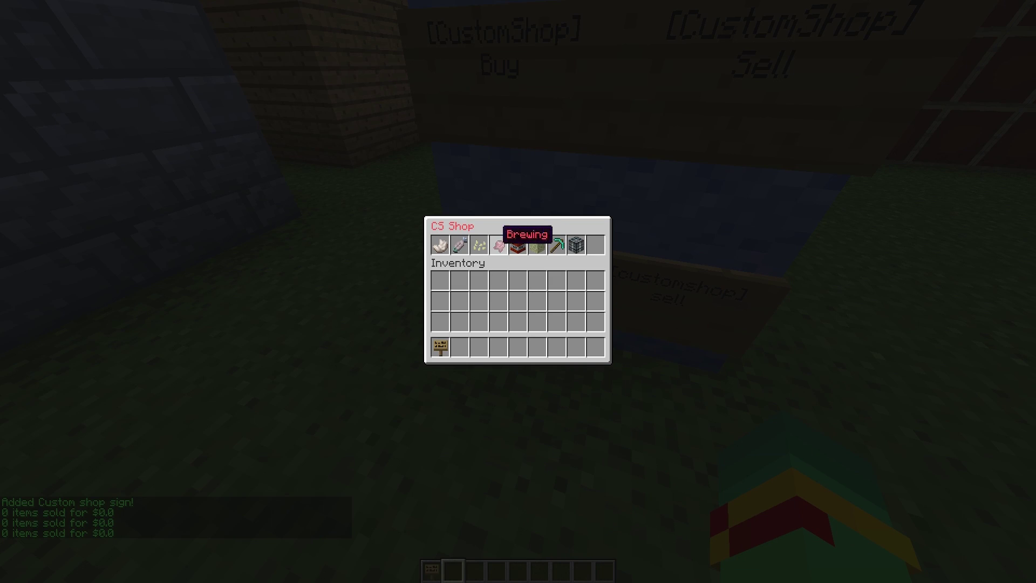
{"action": "key", "text": "Escape"}
Open the shop with the /shop command and buy 32 cooked chicken and 32 steak from the Food category.
{"action": "key", "text": "slash"}
{"action": "type", "text": "shop"}
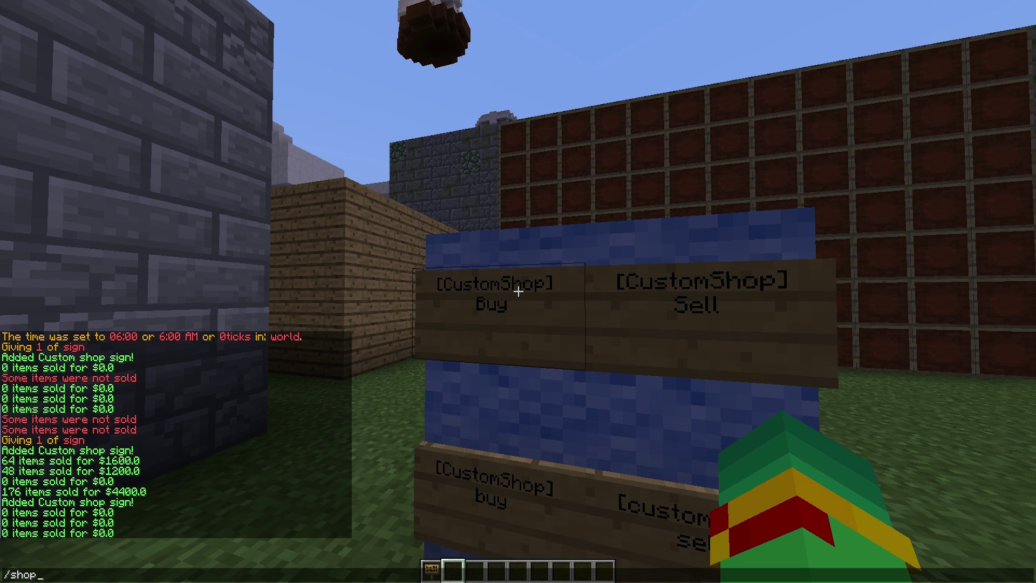
{"action": "key", "text": "Return"}
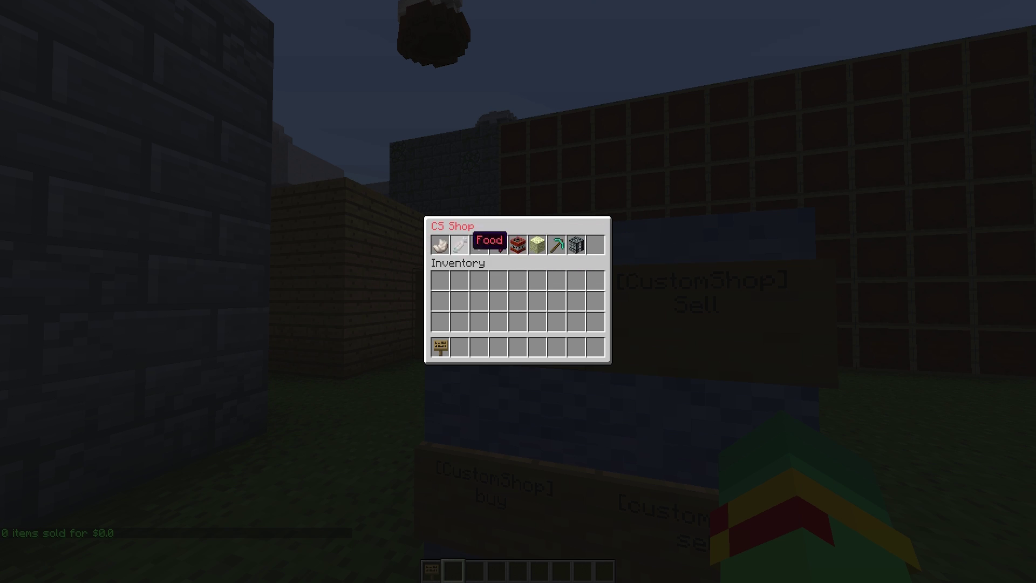
{"action": "left_click", "coordinate": [479, 245]}
{"action": "left_click", "coordinate": [479, 244]}
{"action": "left_click", "coordinate": [519, 245]}
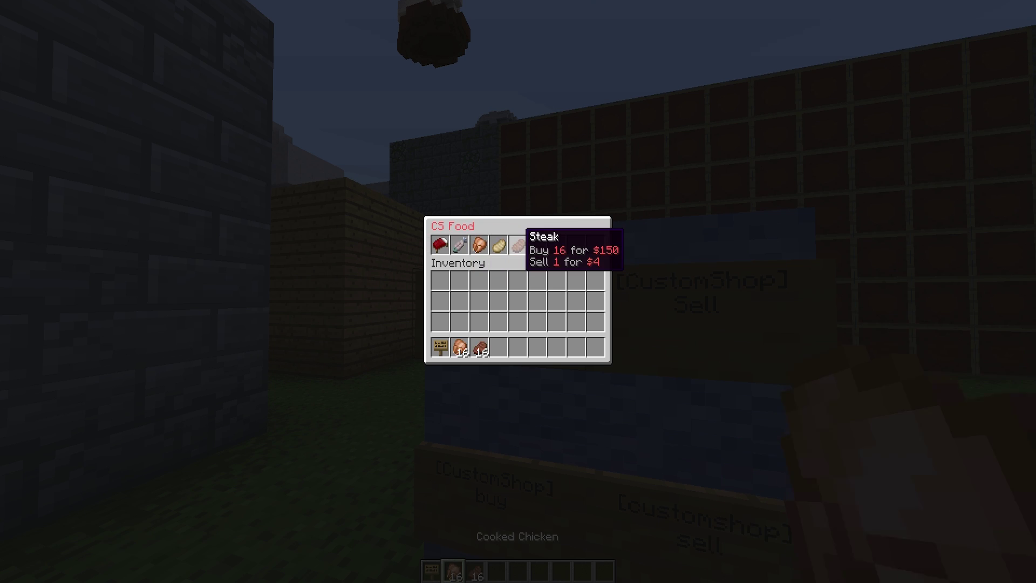
{"action": "key", "text": "Escape"}
Buy a comparator, 64 packed ice and a stone pressure plate from the Raiding category of the Buy sign's shop.
{"action": "right_click", "coordinate": [518, 291]}
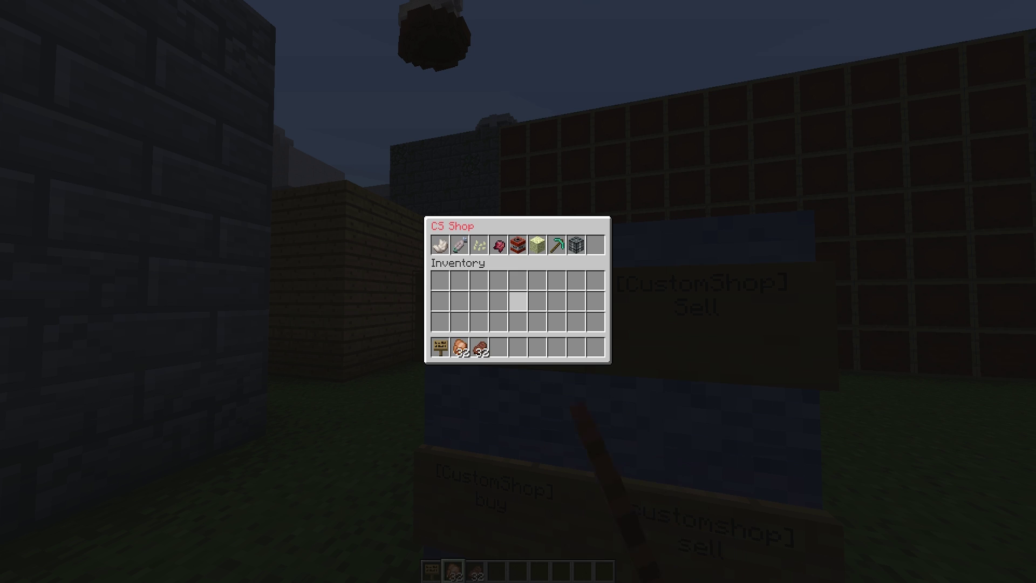
{"action": "left_click", "coordinate": [515, 247]}
{"action": "left_click", "coordinate": [497, 264]}
{"action": "left_click", "coordinate": [537, 224]}
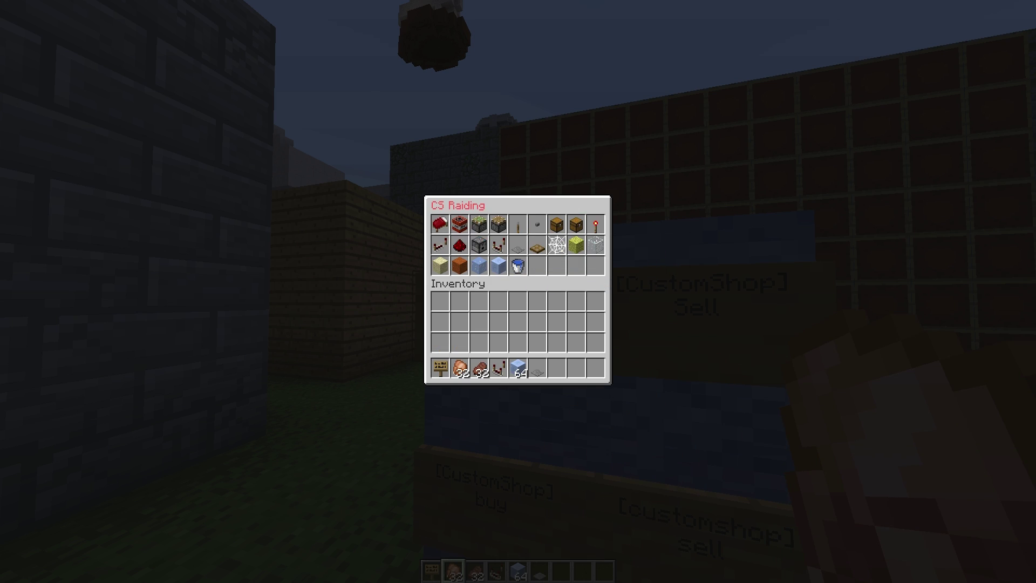
{"action": "key", "text": "Escape"}
Check the Blacksmith category from the Buy sign and buy 16 cactus from the Farming category.
{"action": "right_click", "coordinate": [518, 292]}
{"action": "left_click", "coordinate": [550, 244]}
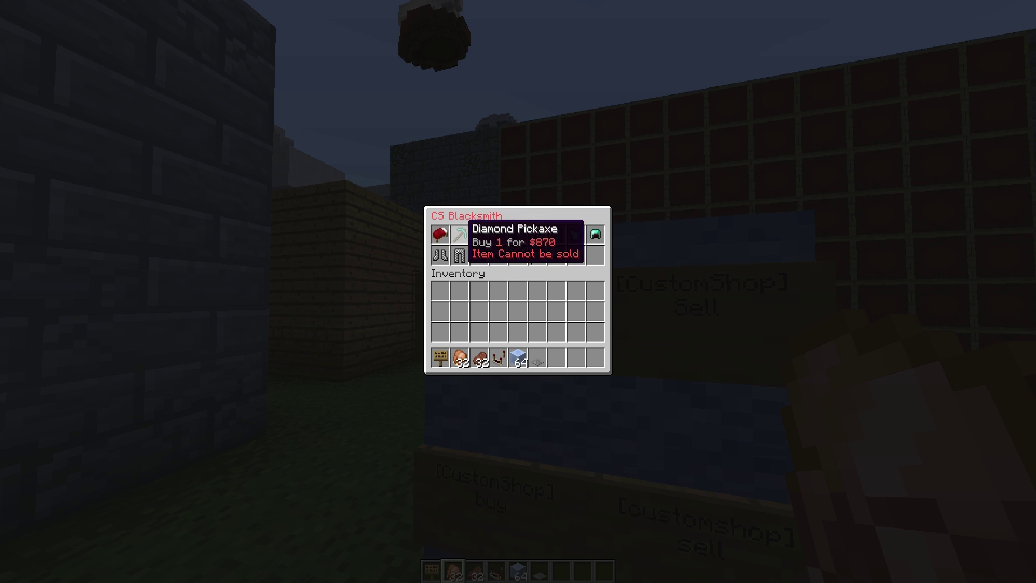
{"action": "key", "text": "Escape"}
{"action": "right_click", "coordinate": [518, 292]}
{"action": "left_click", "coordinate": [466, 238]}
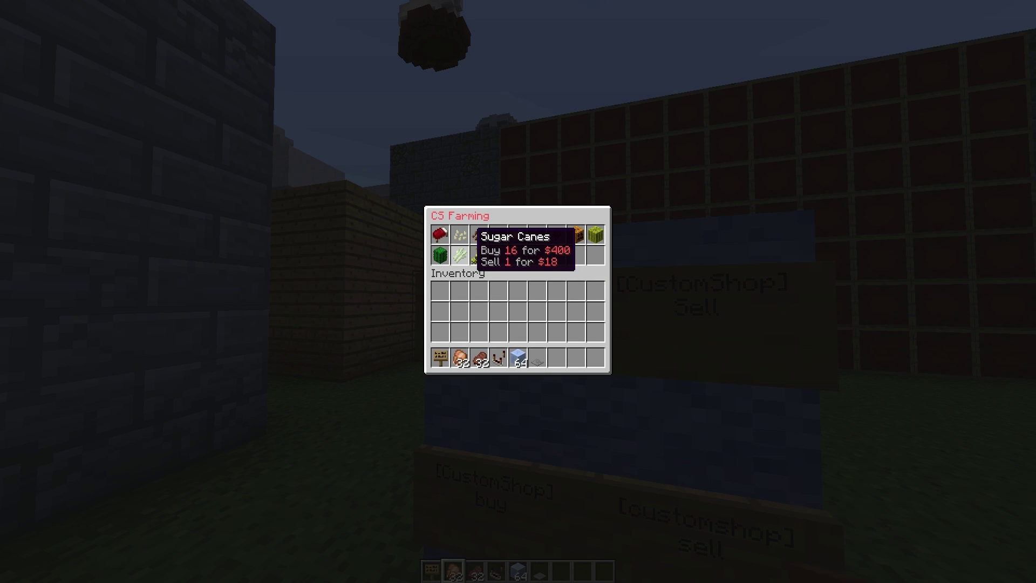
{"action": "left_click", "coordinate": [440, 251]}
{"action": "key", "text": "Escape"}
Offer the cooked chicken, steak, comparator and cactus for sale through the Sell sign.
{"action": "right_click", "coordinate": [518, 291]}
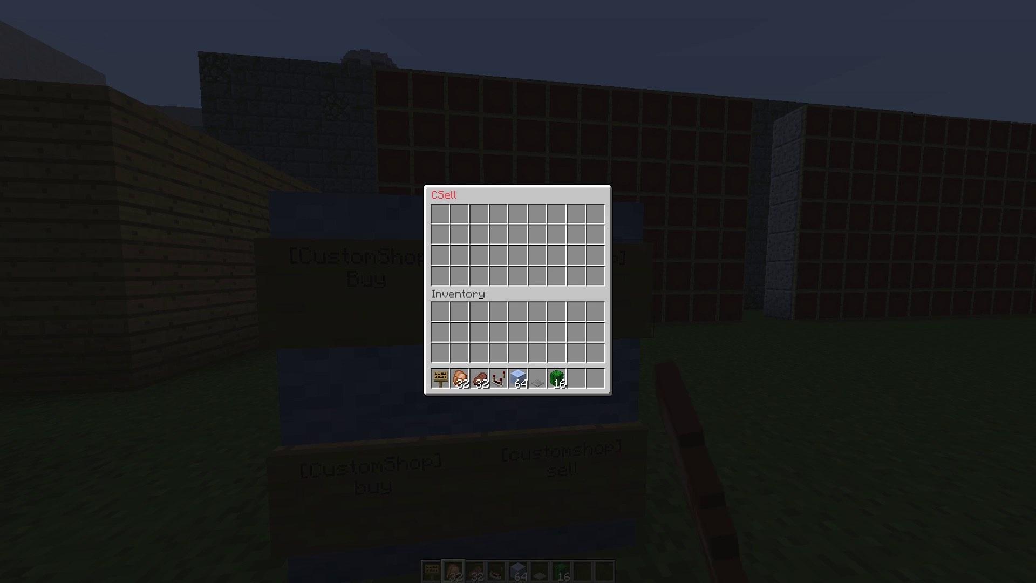
{"action": "left_click", "coordinate": [454, 373], "text": "shift"}
{"action": "left_click", "coordinate": [478, 378], "text": "shift"}
{"action": "left_click", "coordinate": [497, 378], "text": "shift"}
{"action": "key", "text": "Escape"}
{"action": "right_click", "coordinate": [518, 292]}
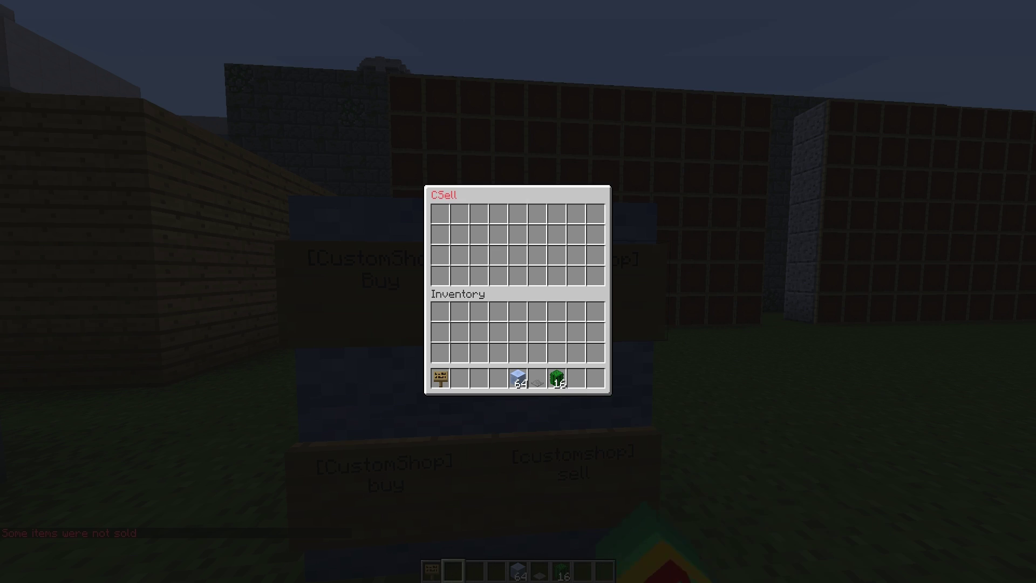
{"action": "key", "text": "Escape"}
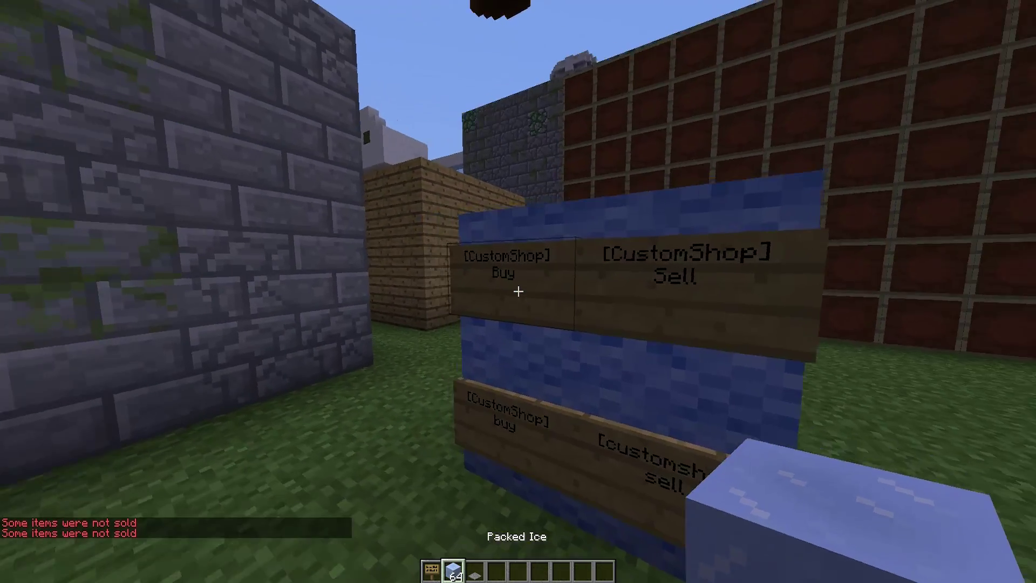
Examine the items and prices in the Brewing category from the Buy sign.
{"action": "right_click", "coordinate": [518, 291]}
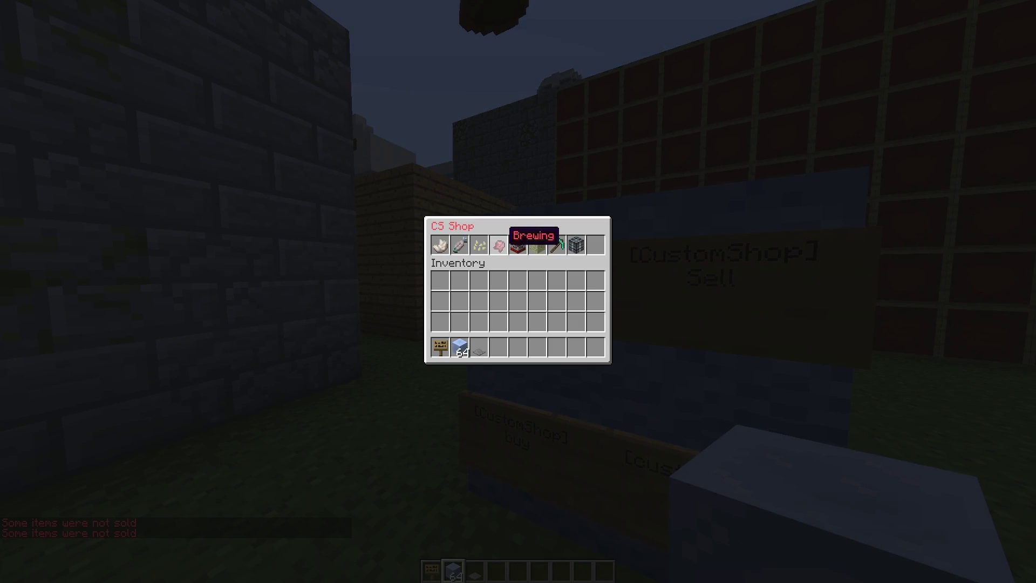
{"action": "left_click", "coordinate": [499, 245]}
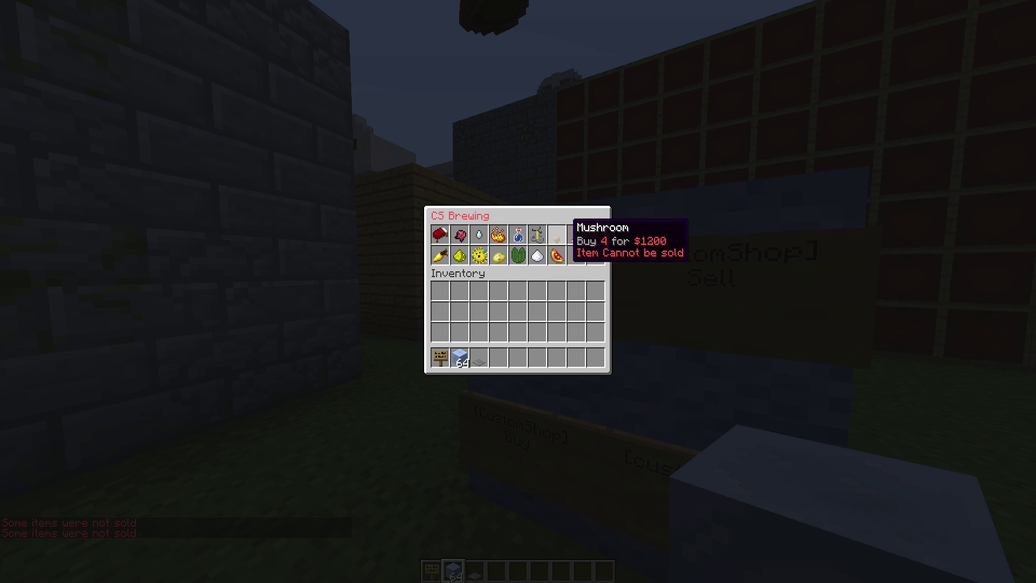
{"action": "key", "text": "Escape"}
Try to sell the stone pressure plate and the packed ice through the Sell sign.
{"action": "right_click", "coordinate": [518, 292]}
{"action": "left_click", "coordinate": [478, 377], "text": "shift"}
{"action": "left_click", "coordinate": [454, 381], "text": "shift"}
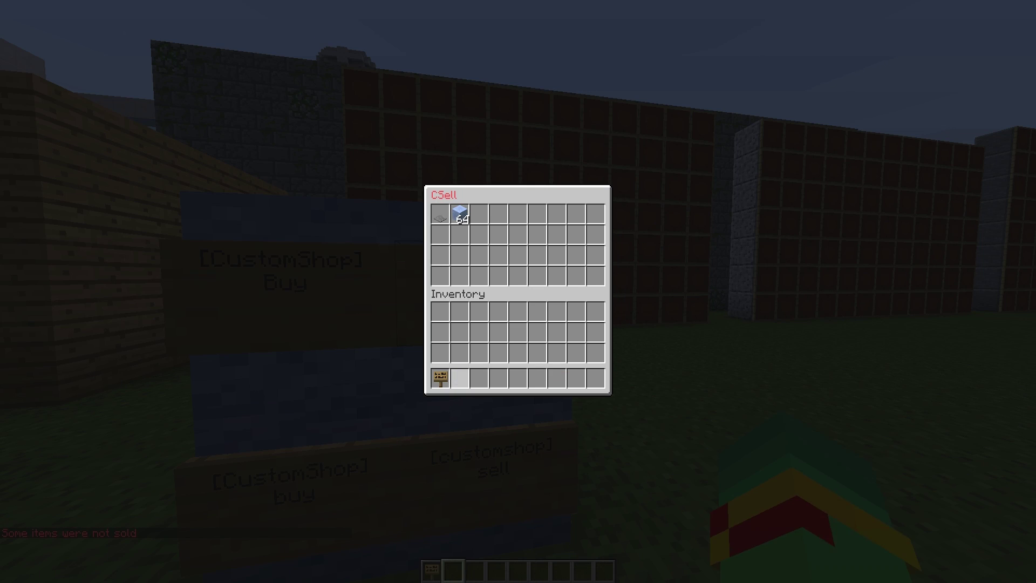
{"action": "key", "text": "Escape"}
Clear the pressure plate and packed ice from the creative inventory.
{"action": "key", "text": "e"}
{"action": "left_click", "coordinate": [466, 354], "text": "shift"}
{"action": "left_click", "coordinate": [453, 353], "text": "shift"}
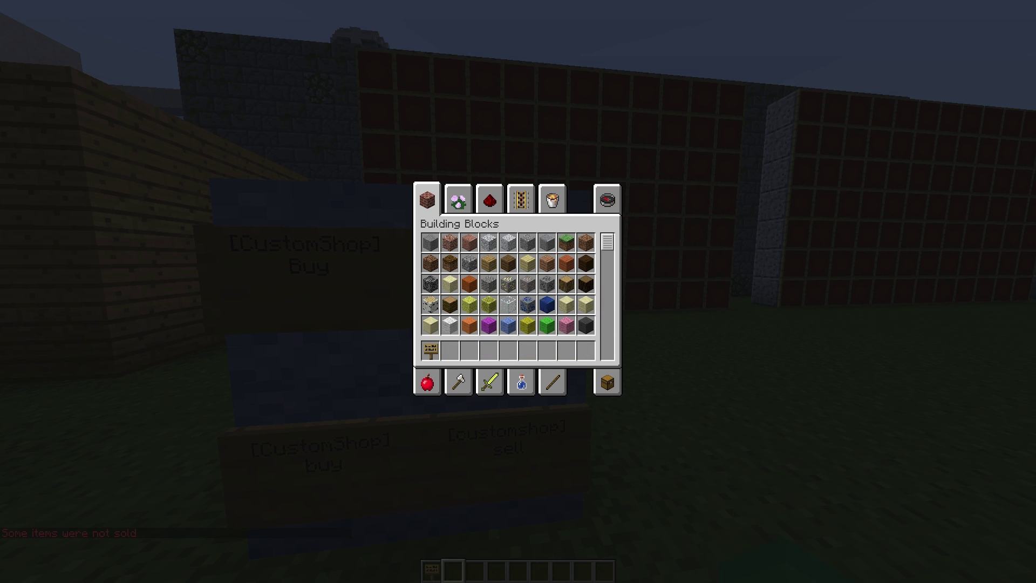
{"action": "left_click", "coordinate": [604, 378]}
{"action": "key", "text": "Escape"}
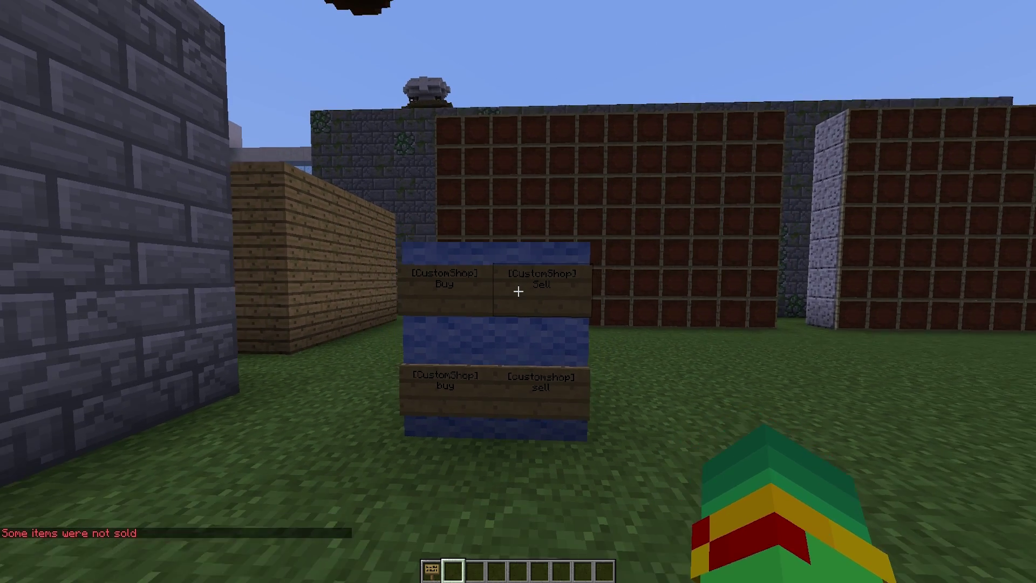
Open the shop with the /shop command from a distance, view the Raiding category and close it.
{"action": "key", "text": "slash"}
{"action": "type", "text": "sh"}
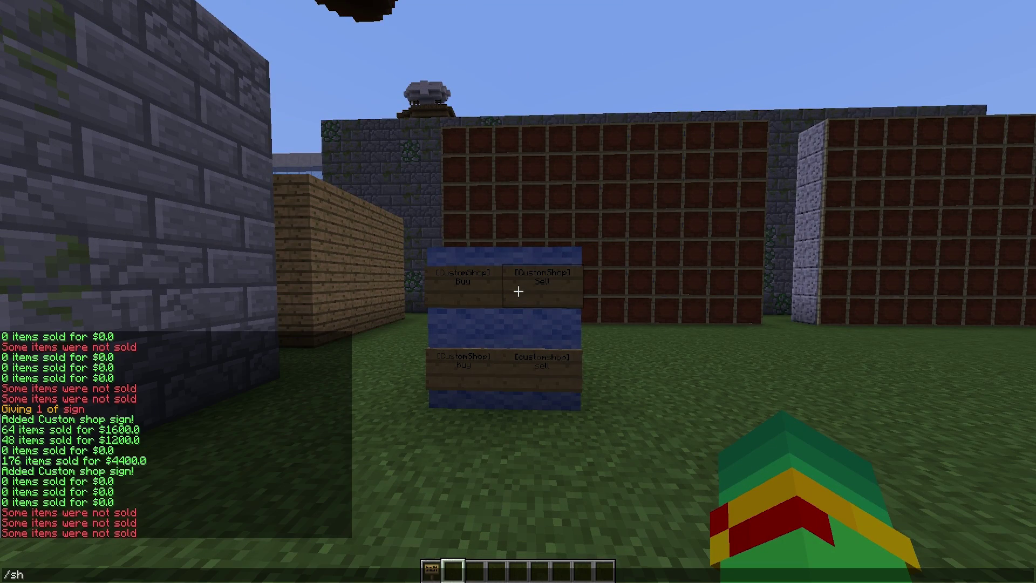
{"action": "type", "text": "op"}
{"action": "key", "text": "Return"}
{"action": "left_click", "coordinate": [518, 245]}
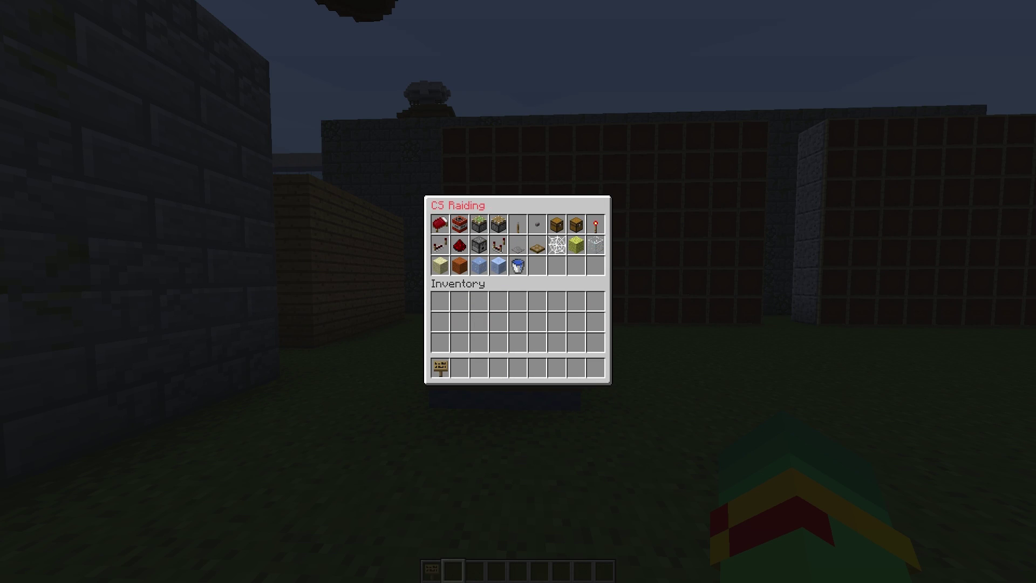
{"action": "key", "text": "Escape"}
Clear the leftover sign from the hotbar in the creative inventory.
{"action": "key", "text": "e"}
{"action": "left_click", "coordinate": [433, 357], "text": "shift"}
{"action": "key", "text": "Escape"}
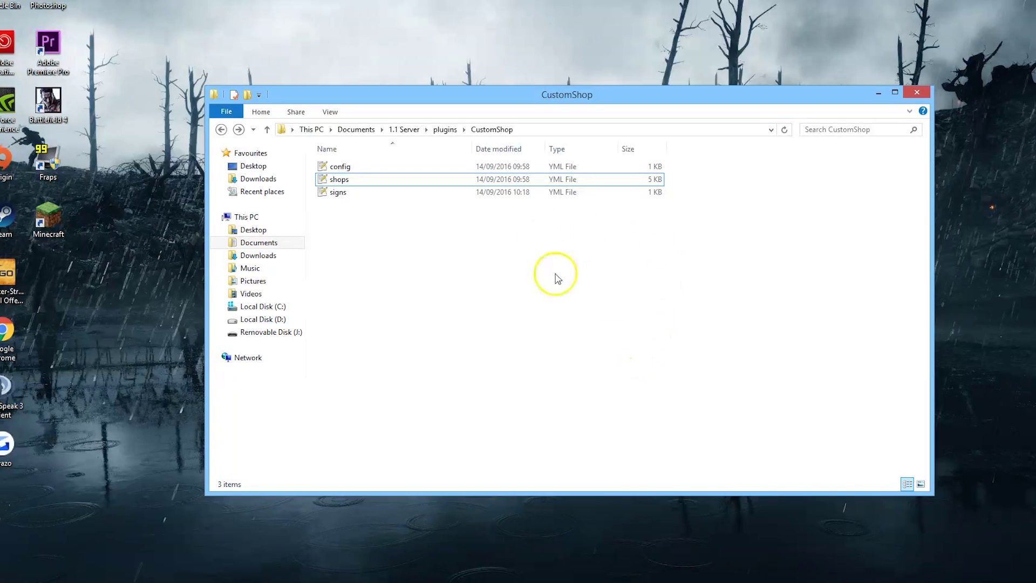
Switch to the CustomShop plugin folder and open the signs file and the config file to examine their contents.
{"action": "left_click_drag", "start_coordinate": [513, 253], "coordinate": [393, 178]}
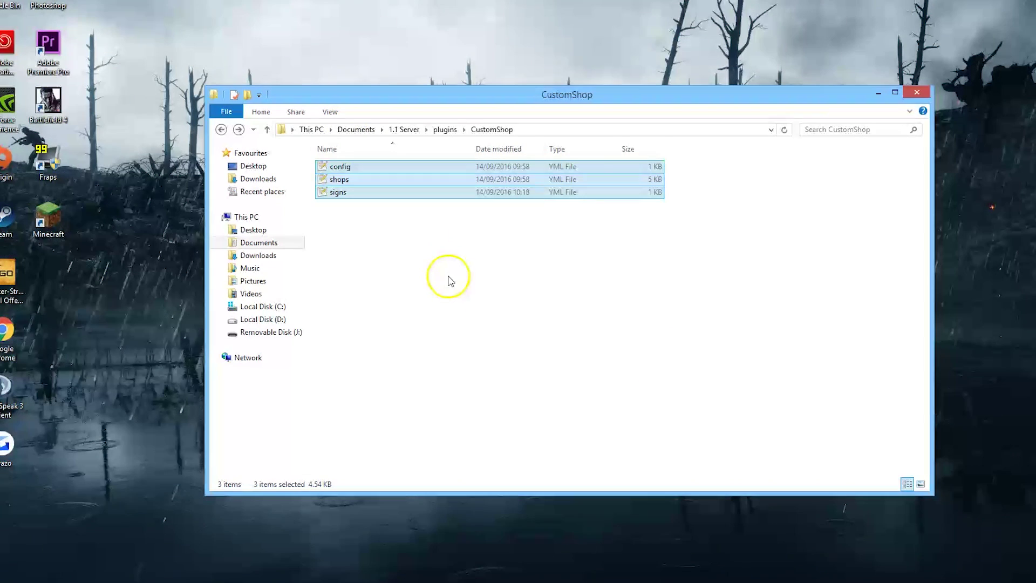
{"action": "double_click", "coordinate": [355, 195]}
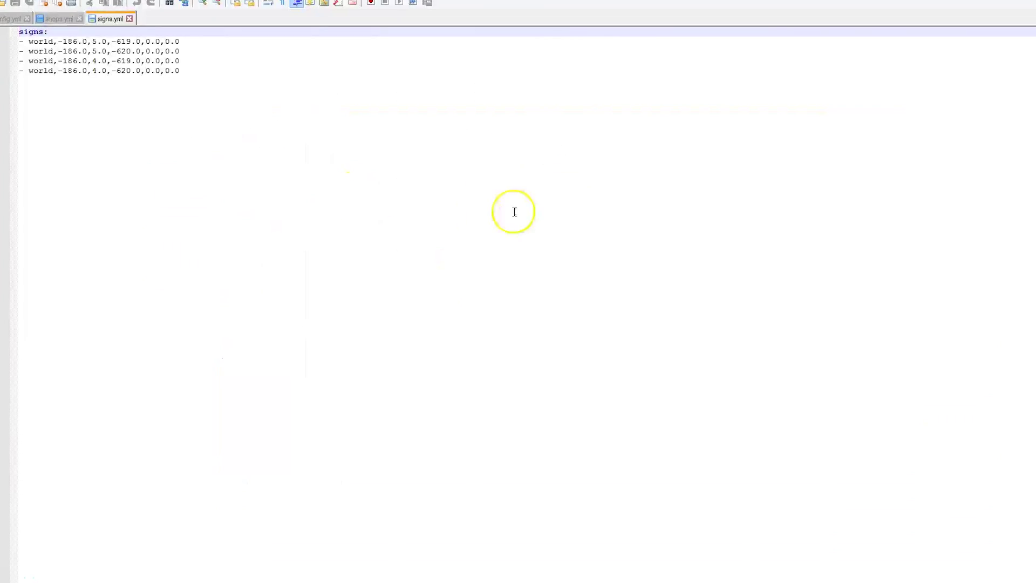
{"action": "key", "text": "ctrl+a"}
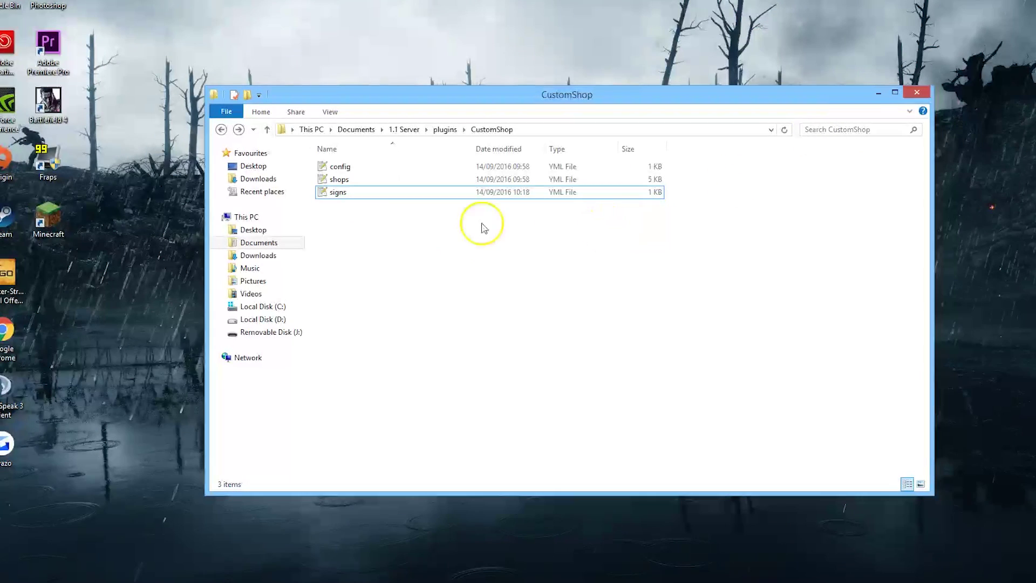
{"action": "left_click_drag", "start_coordinate": [377, 214], "coordinate": [373, 186]}
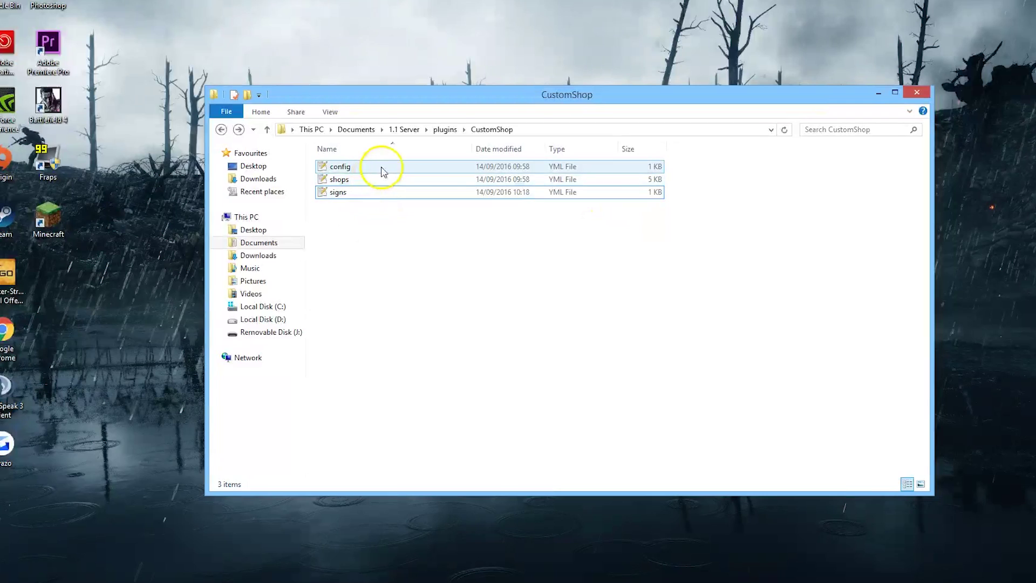
{"action": "double_click", "coordinate": [381, 167]}
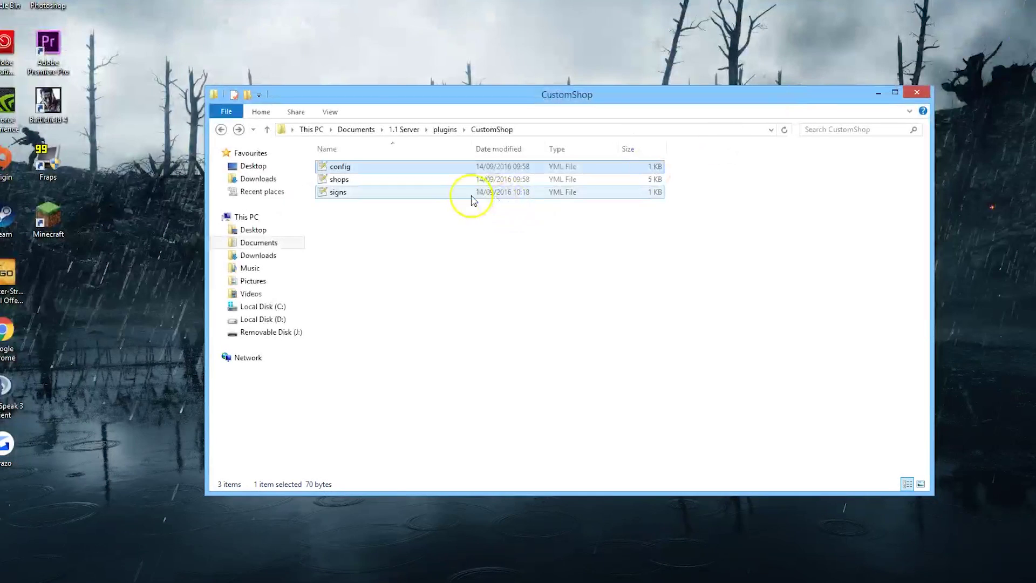
Open the shops file and look through its shop categories, from ores down to spawners.
{"action": "double_click", "coordinate": [447, 185]}
{"action": "left_click", "coordinate": [446, 185]}
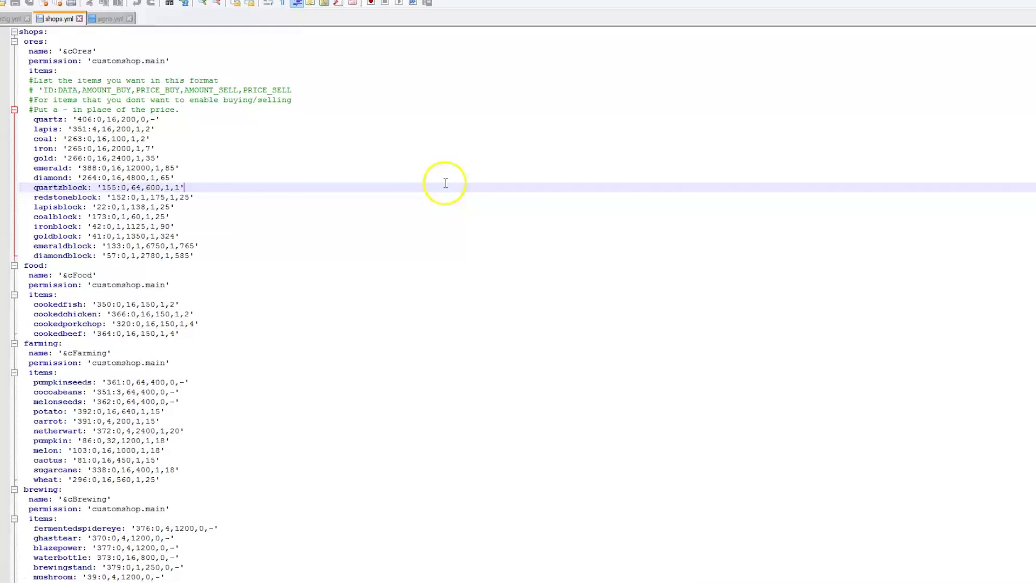
{"action": "scroll", "coordinate": [412, 181], "scroll_direction": "down", "scroll_amount": 5}
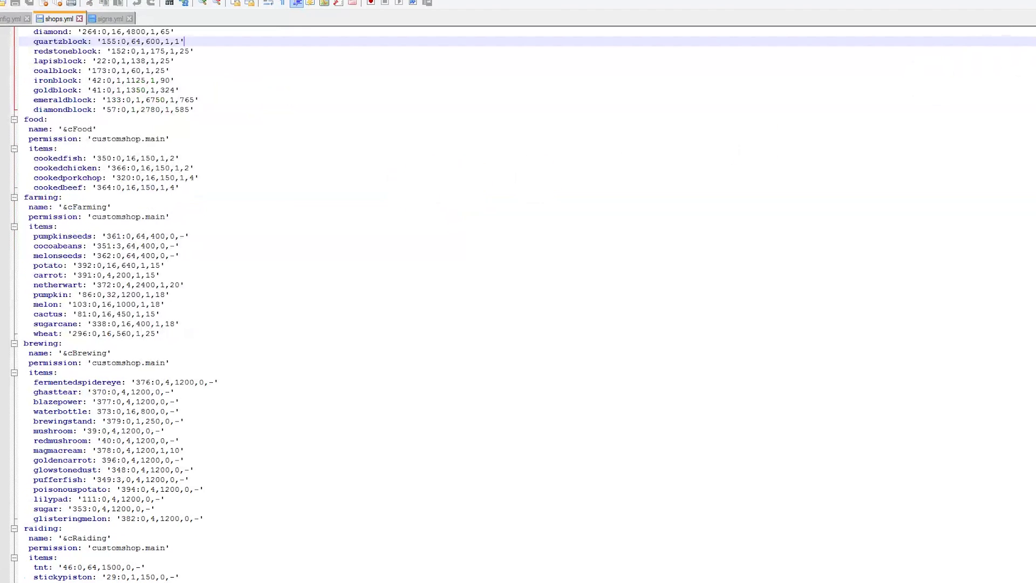
{"action": "scroll", "coordinate": [518, 302], "scroll_direction": "down", "scroll_amount": 15}
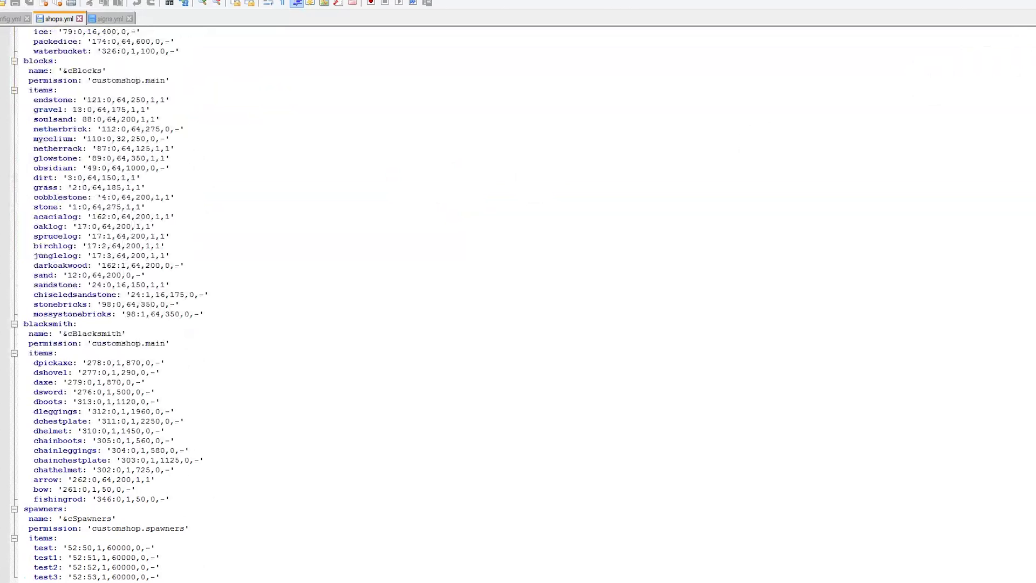
{"action": "scroll", "coordinate": [518, 302], "scroll_direction": "up", "scroll_amount": 15}
{"action": "scroll", "coordinate": [202, 295], "scroll_direction": "up", "scroll_amount": 5}
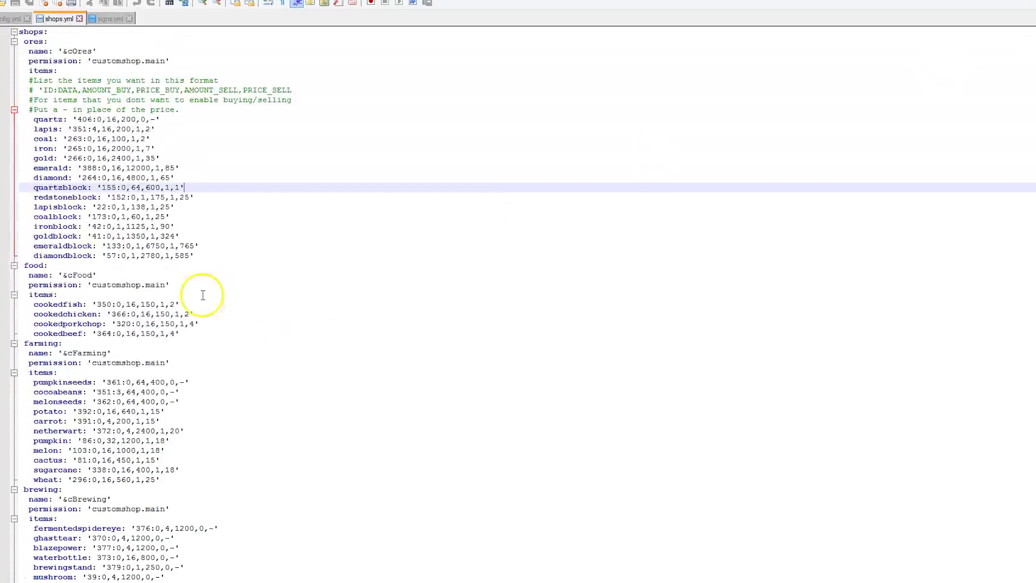
Examine the structure of the ores shop in shops.yml, highlighting its heading, item list, permission and display name.
{"action": "left_click", "coordinate": [48, 32]}
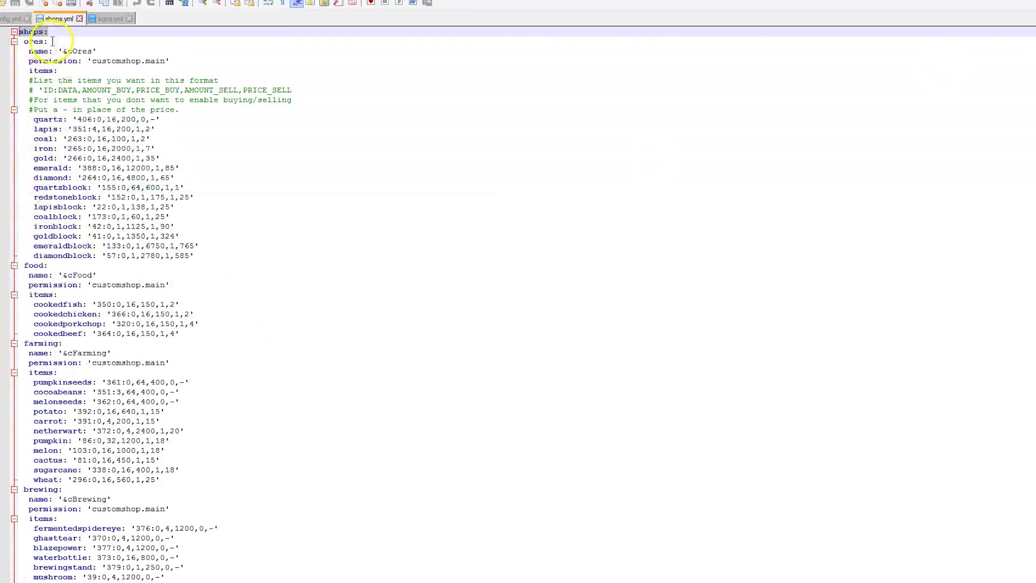
{"action": "left_click", "coordinate": [52, 41]}
{"action": "scroll", "coordinate": [73, 319], "scroll_direction": "down", "scroll_amount": 1}
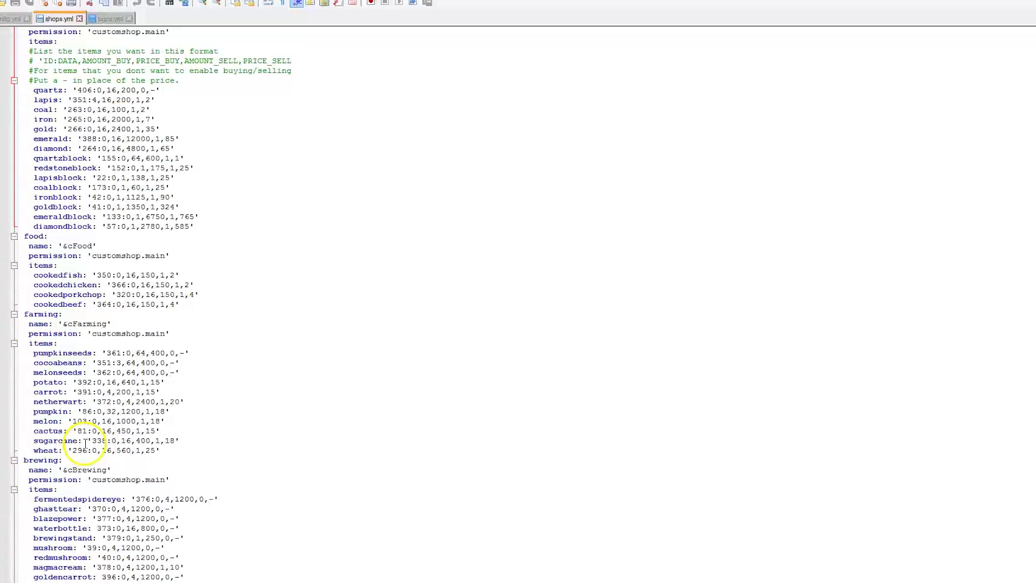
{"action": "scroll", "coordinate": [89, 450], "scroll_direction": "down", "scroll_amount": 1}
{"action": "scroll", "coordinate": [107, 432], "scroll_direction": "up", "scroll_amount": 2}
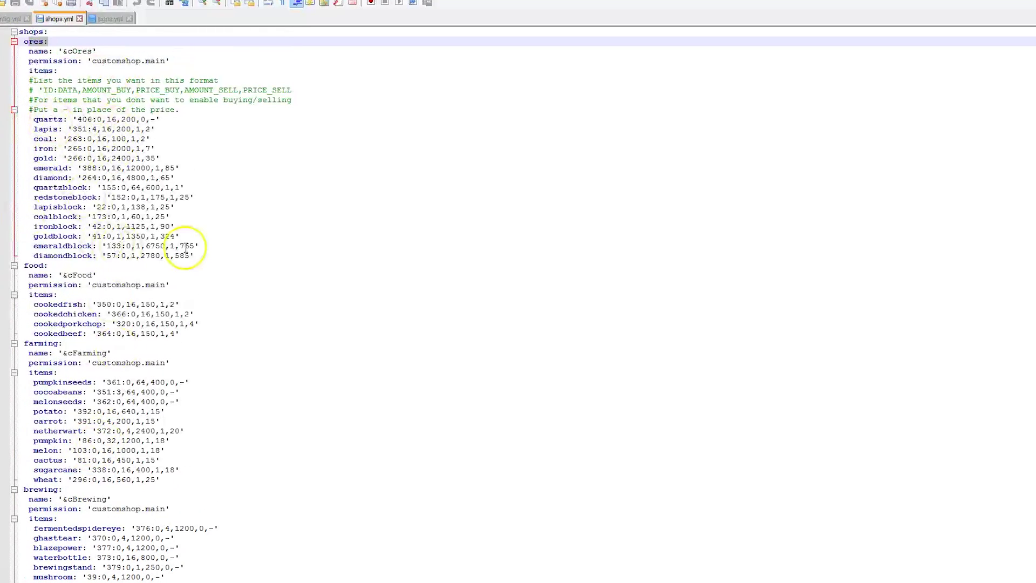
{"action": "left_click_drag", "start_coordinate": [195, 255], "coordinate": [20, 100]}
{"action": "left_click_drag", "start_coordinate": [59, 61], "coordinate": [204, 65]}
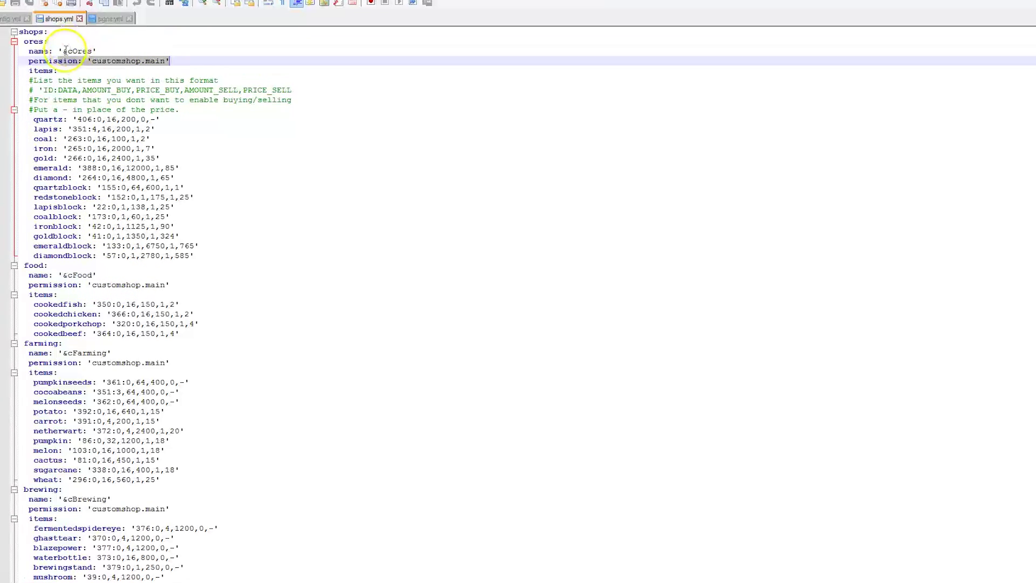
{"action": "left_click_drag", "start_coordinate": [40, 50], "coordinate": [91, 53]}
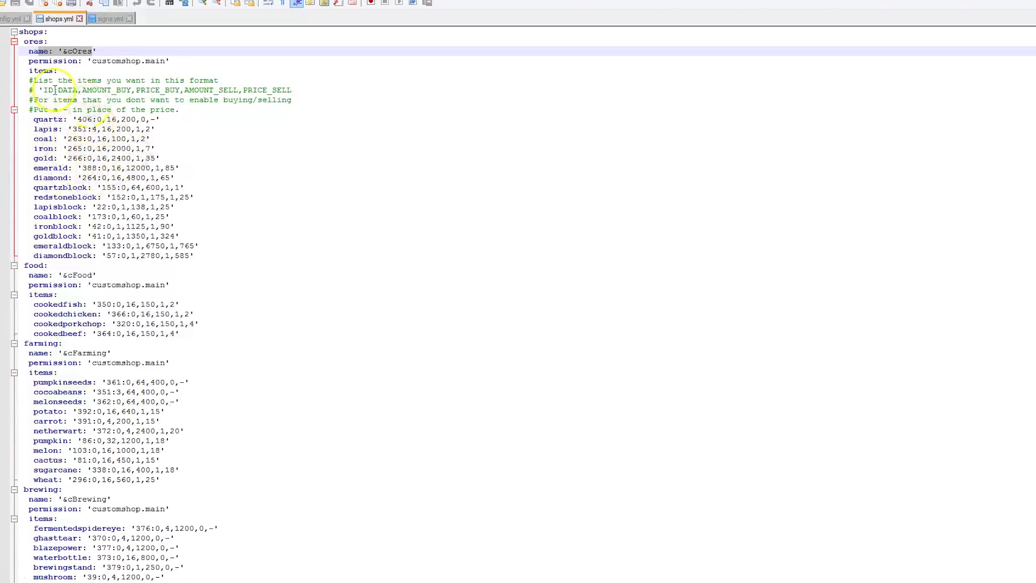
Highlight the item ID, buy amount and buy price in the quartz entry to examine the item format.
{"action": "left_click", "coordinate": [76, 119]}
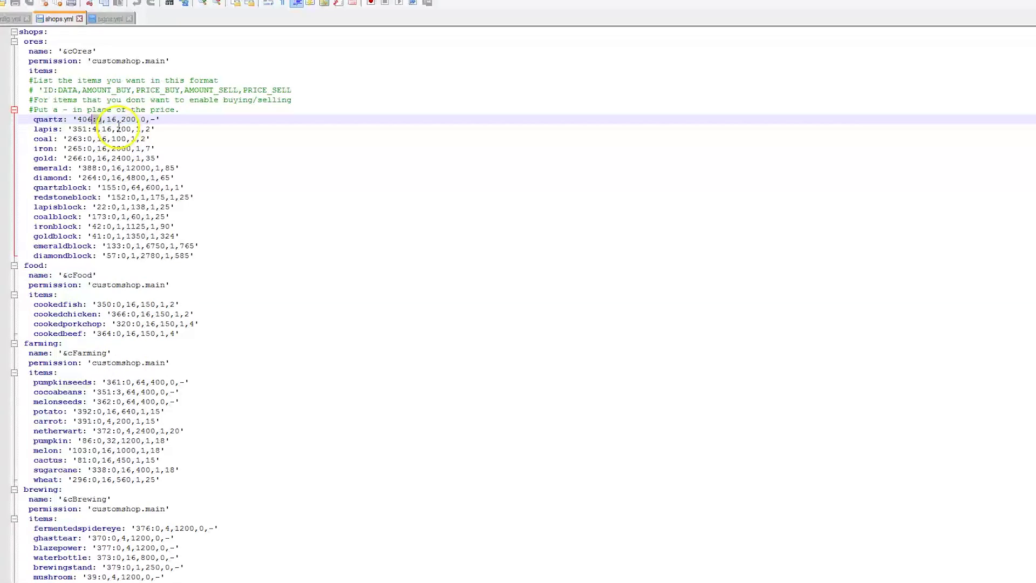
{"action": "double_click", "coordinate": [113, 119]}
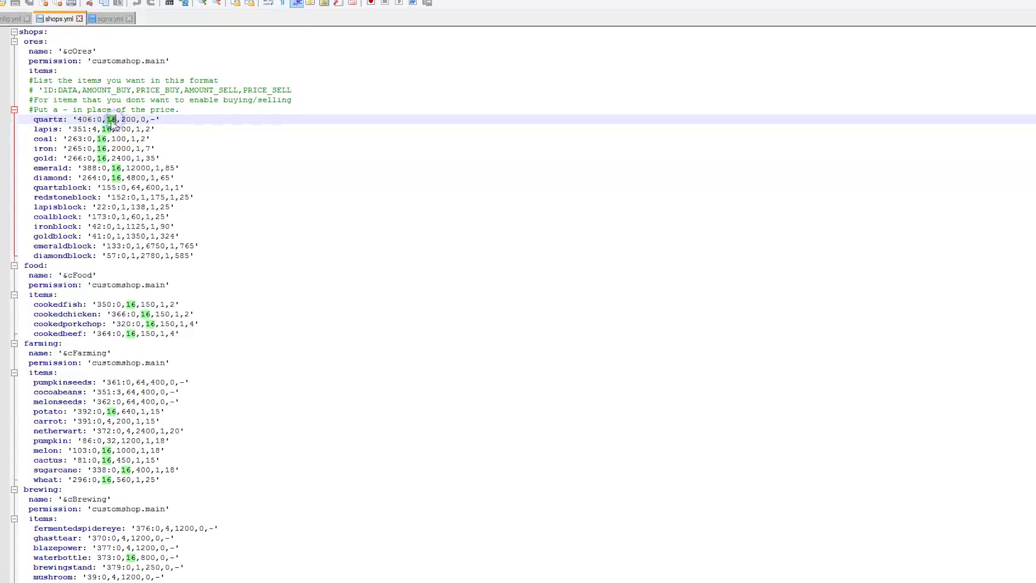
{"action": "left_click", "coordinate": [130, 118]}
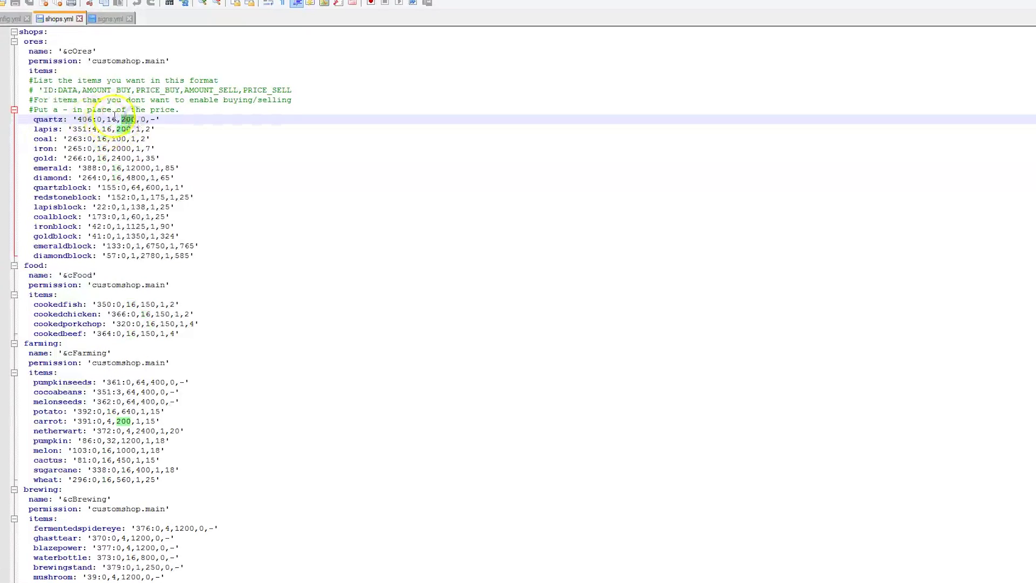
Highlight the sell amount and the dash in place of the sell price in the quartz entry.
{"action": "double_click", "coordinate": [143, 119]}
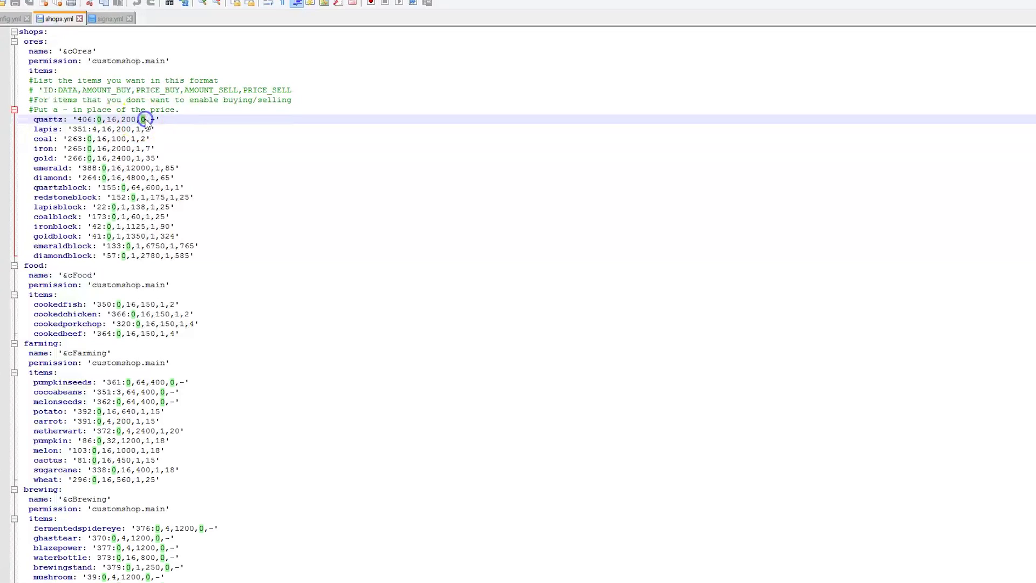
{"action": "left_click", "coordinate": [155, 120]}
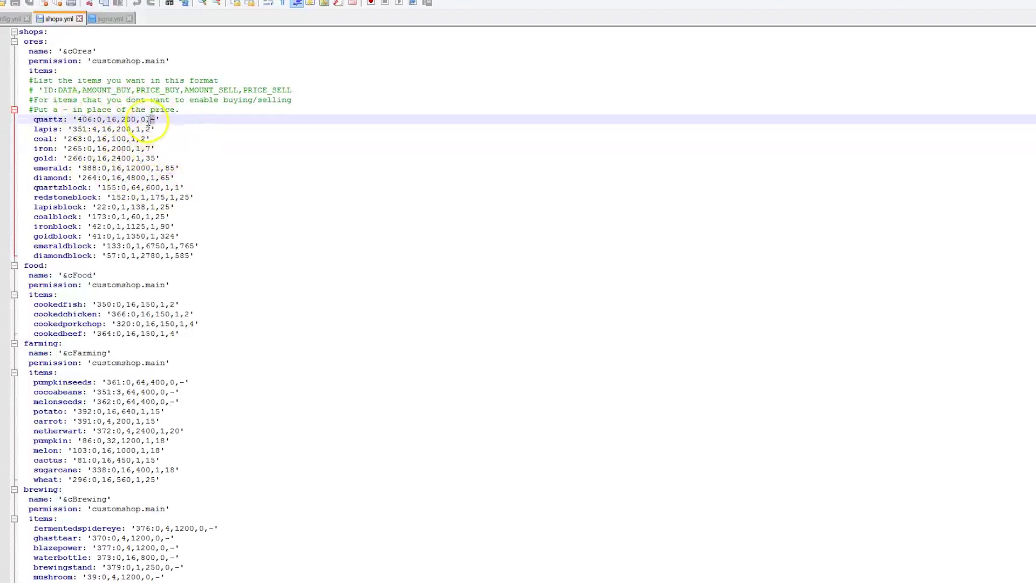
Examine the brewing shop's section and highlight its item list from fermentedspidereye to glisteringmelon.
{"action": "scroll", "coordinate": [270, 297], "scroll_direction": "down", "scroll_amount": 9}
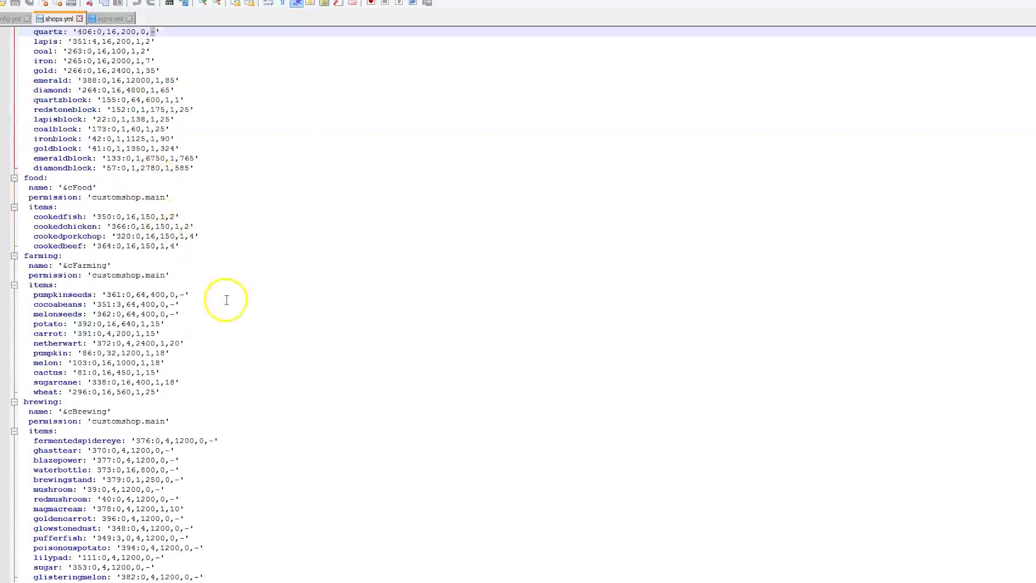
{"action": "scroll", "coordinate": [239, 385], "scroll_direction": "down", "scroll_amount": 2}
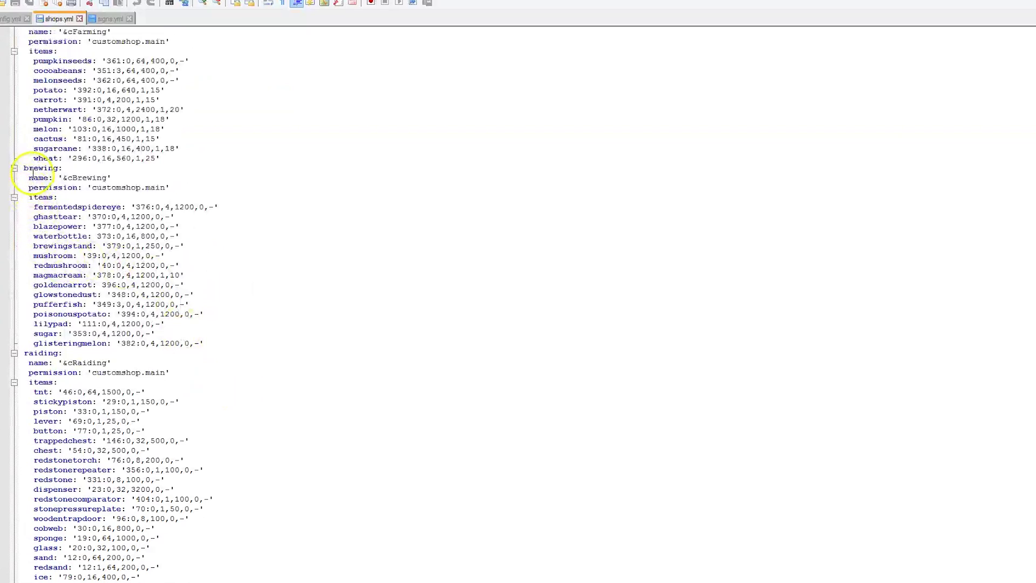
{"action": "left_click", "coordinate": [52, 166]}
{"action": "left_click_drag", "start_coordinate": [238, 343], "coordinate": [33, 208]}
{"action": "left_click", "coordinate": [167, 207]}
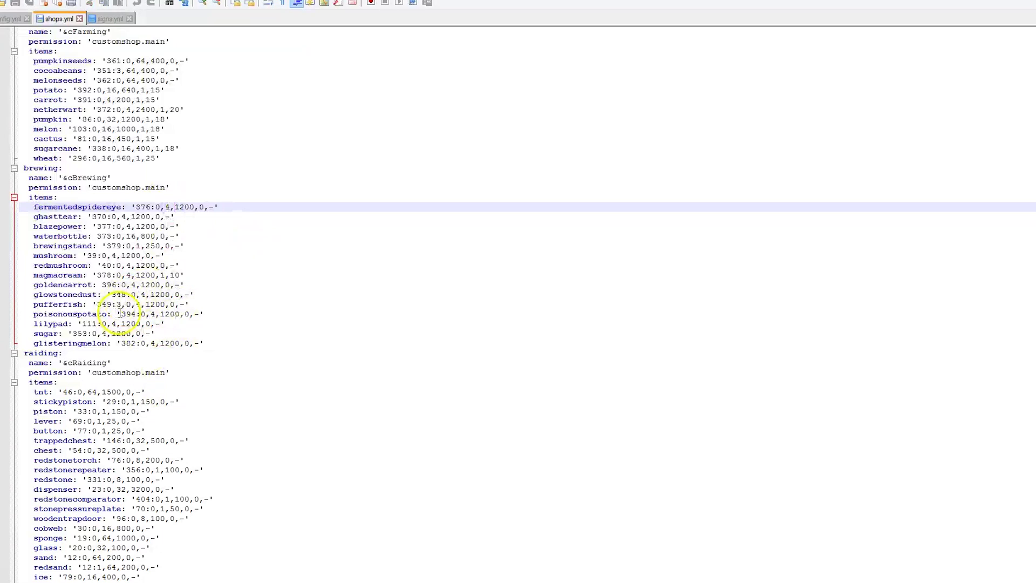
Delete the dsword entry from the blacksmith shop's items and undo the deletion.
{"action": "scroll", "coordinate": [155, 295], "scroll_direction": "down", "scroll_amount": 19}
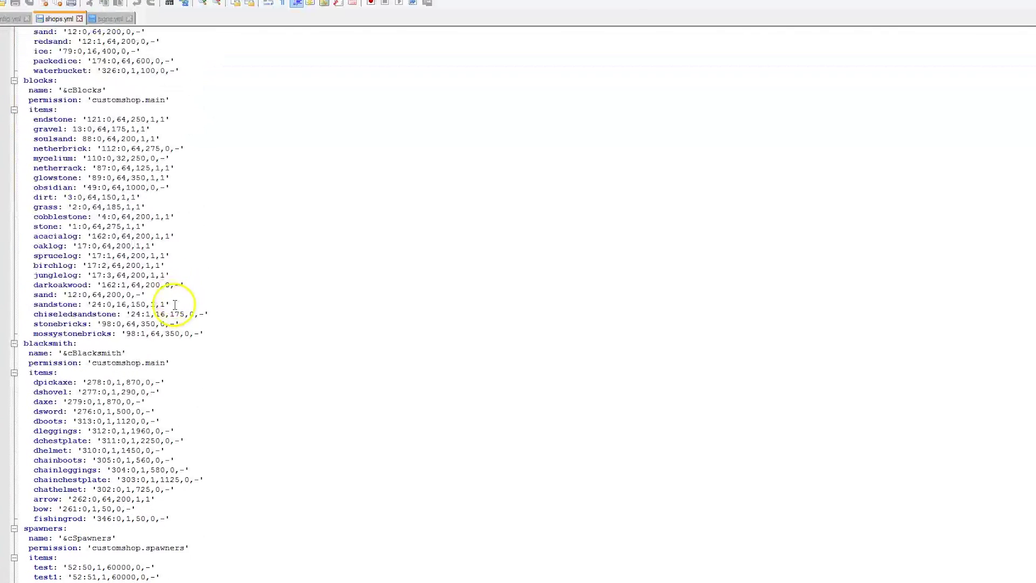
{"action": "scroll", "coordinate": [181, 324], "scroll_direction": "down", "scroll_amount": 1}
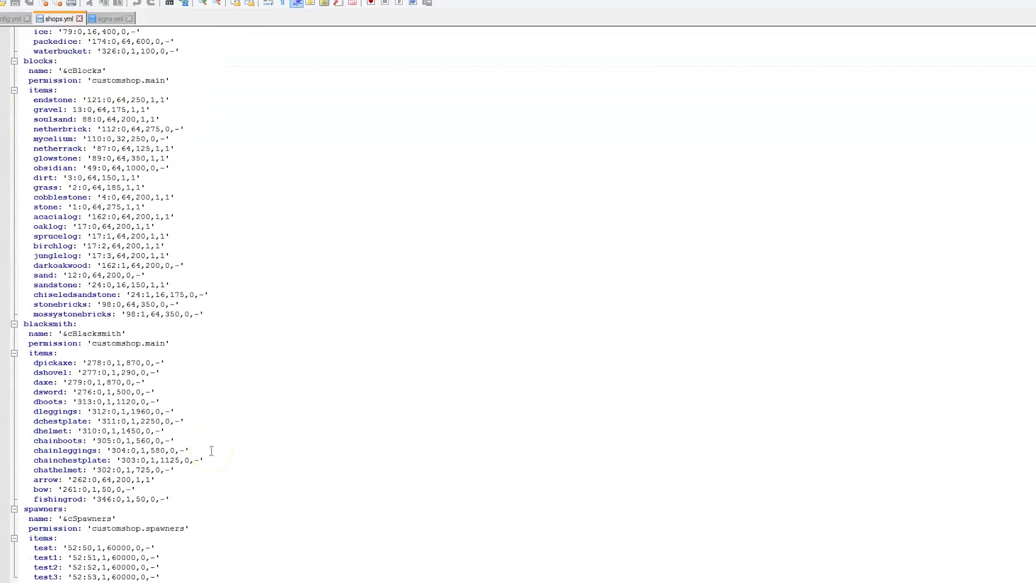
{"action": "triple_click", "coordinate": [162, 392]}
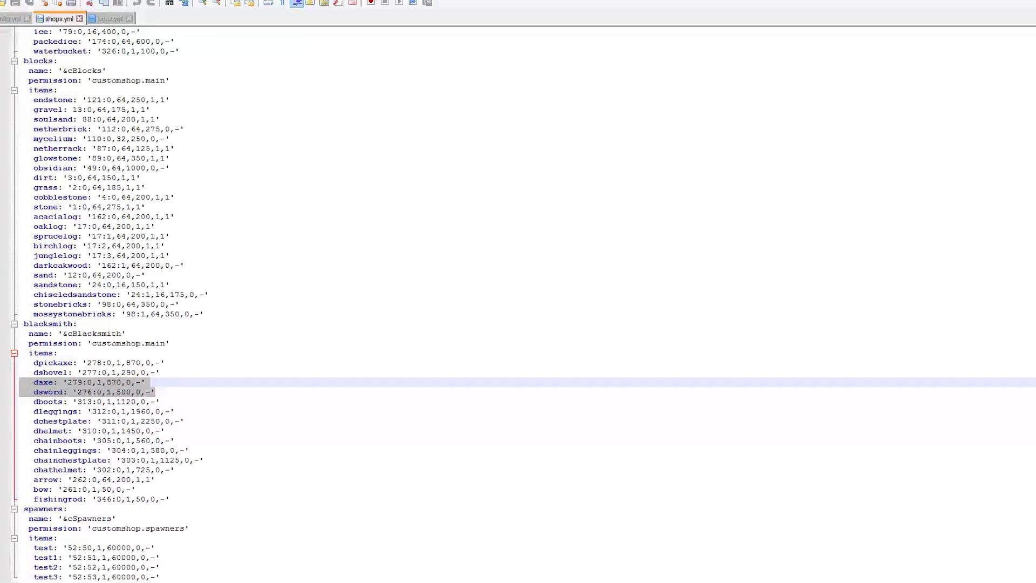
{"action": "key", "text": "BackSpace"}
{"action": "key", "text": "BackSpace"}
{"action": "key", "text": "ctrl+z"}
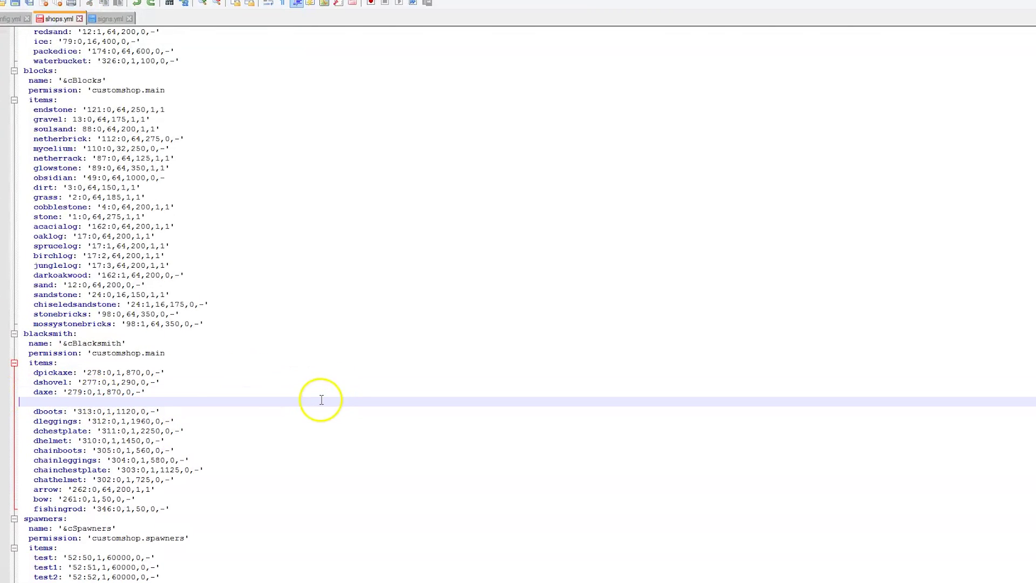
{"action": "key", "text": "ctrl+z"}
Look at the spawners shop's test entries and return to the ores shop near the beginning of the file.
{"action": "scroll", "coordinate": [142, 434], "scroll_direction": "down", "scroll_amount": 1}
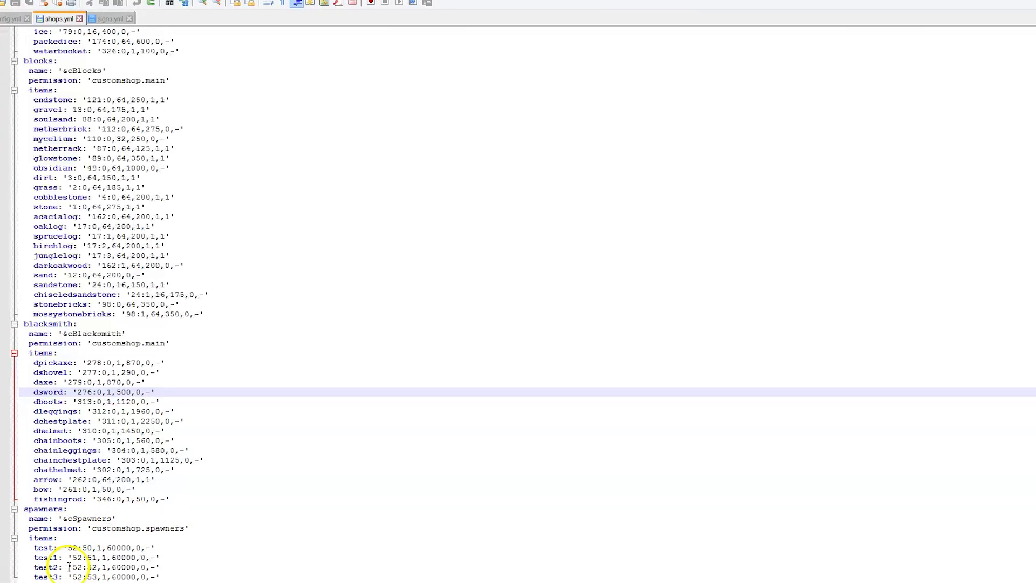
{"action": "scroll", "coordinate": [214, 512], "scroll_direction": "up", "scroll_amount": 20}
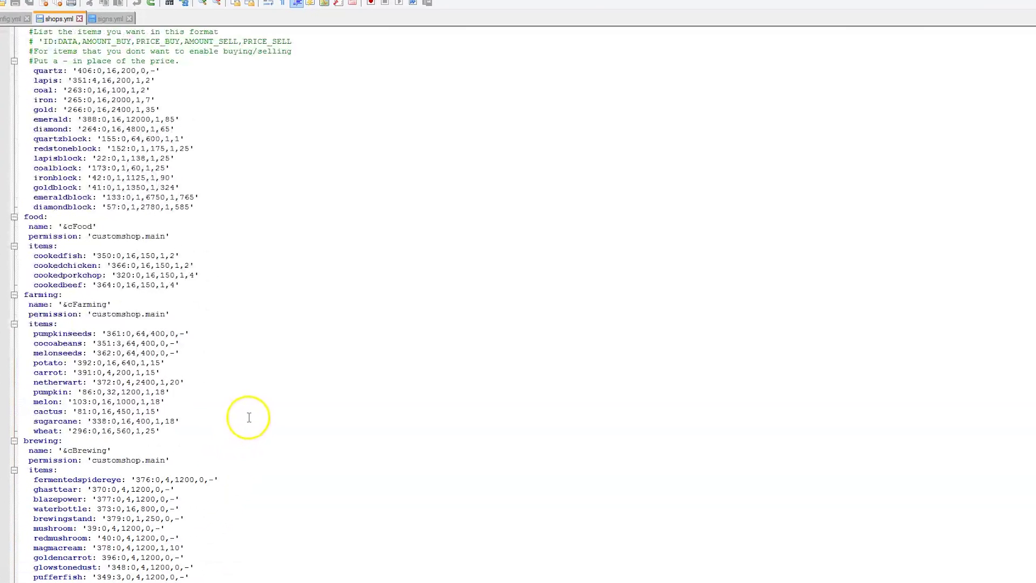